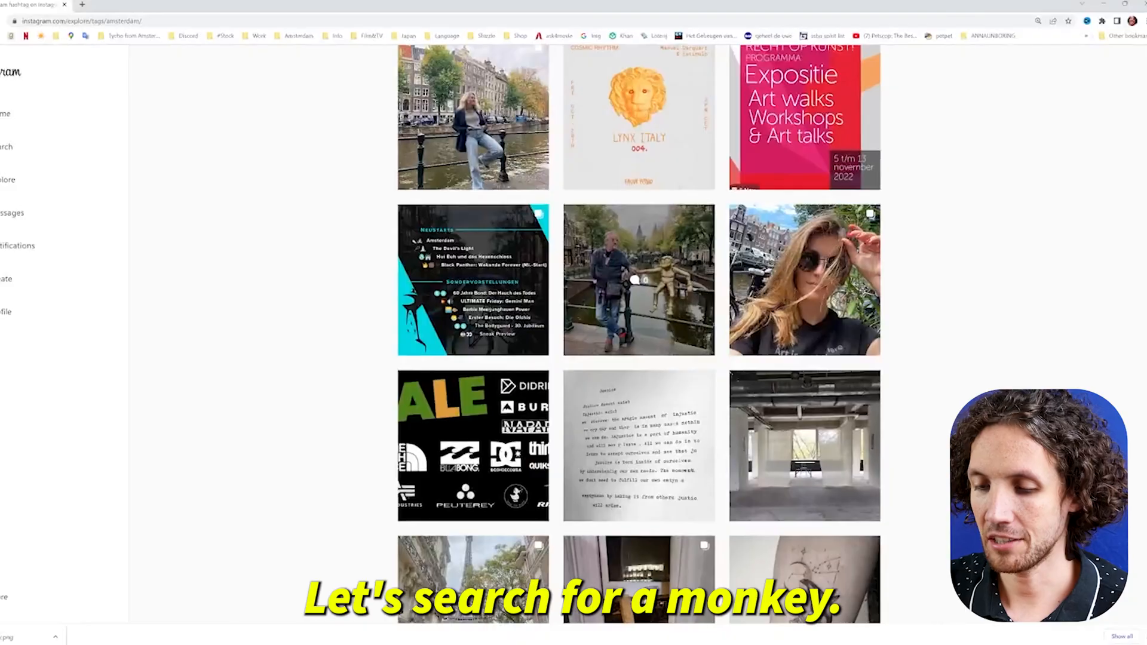
Step: Search Google for "sitting monkey" in a new tab and browse the image results
left_click(359, 21)
key("ctrl+t")
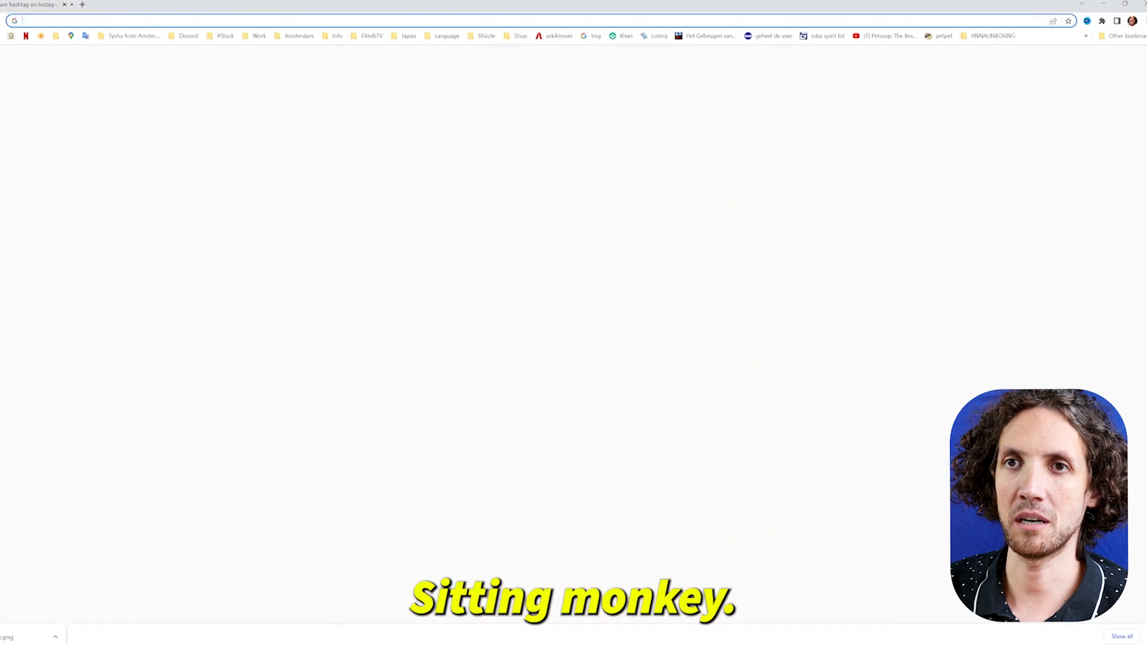
type("monkey")
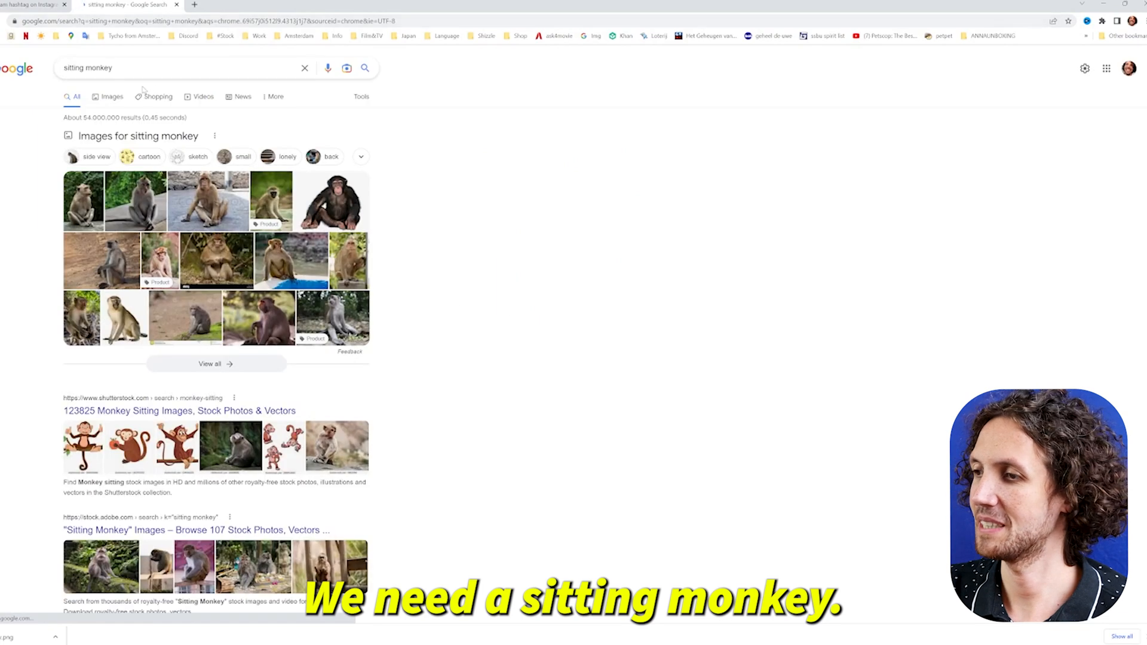
scroll(599, 453, "up", 14)
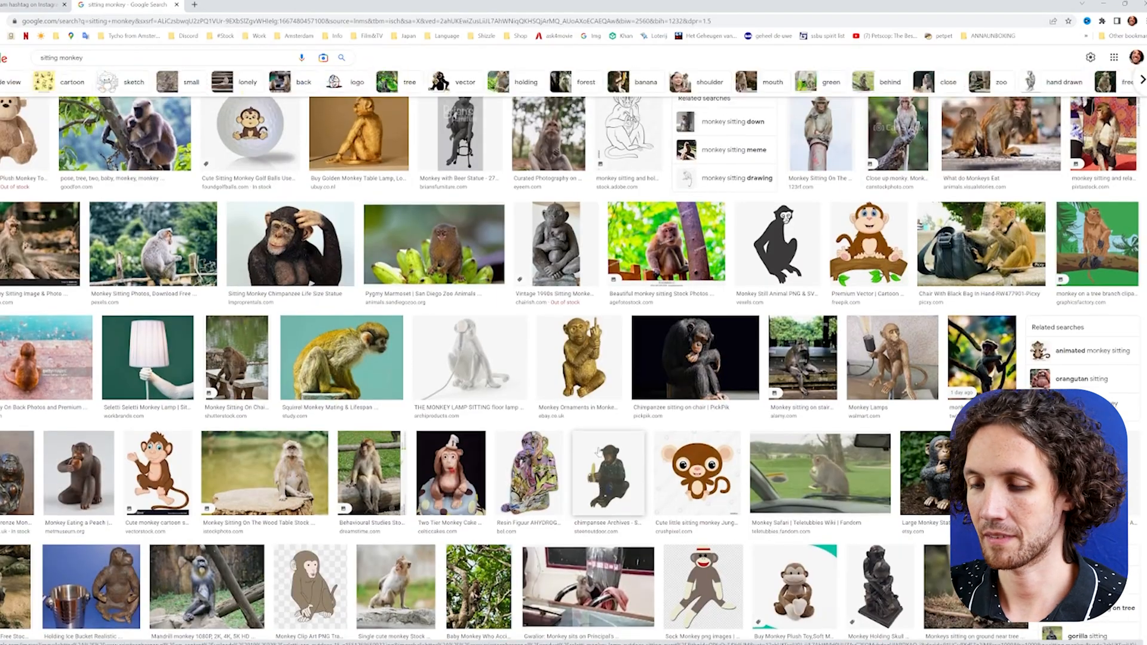
Step: Change the image search to "handshake monkey" and look through the results
double_click(50, 58)
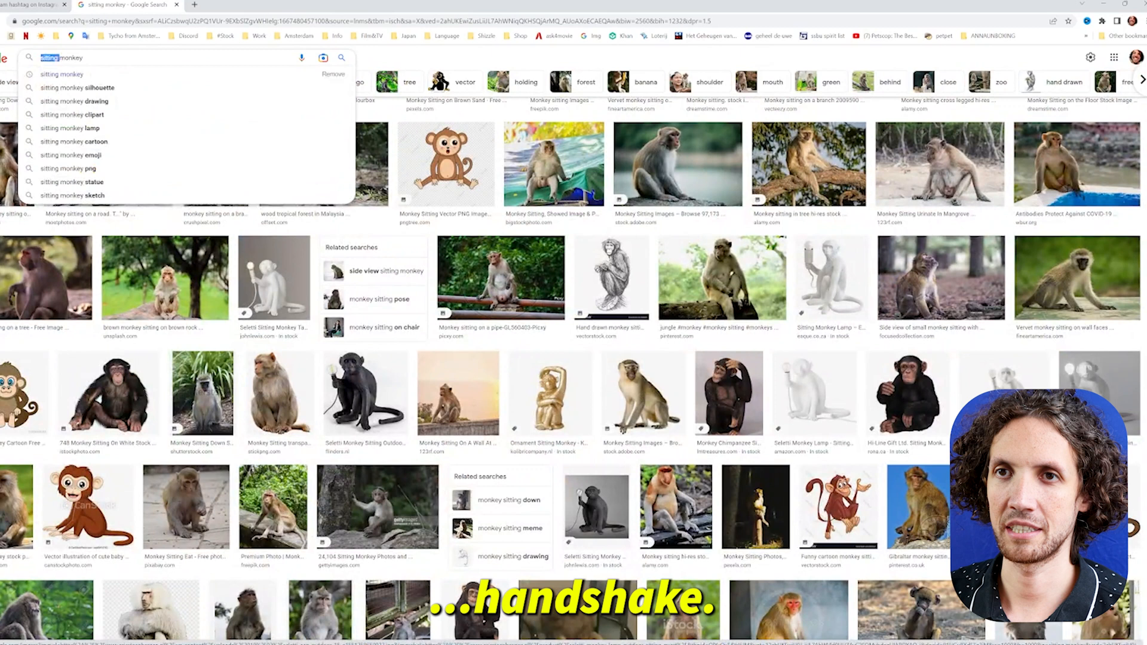
type("handshake")
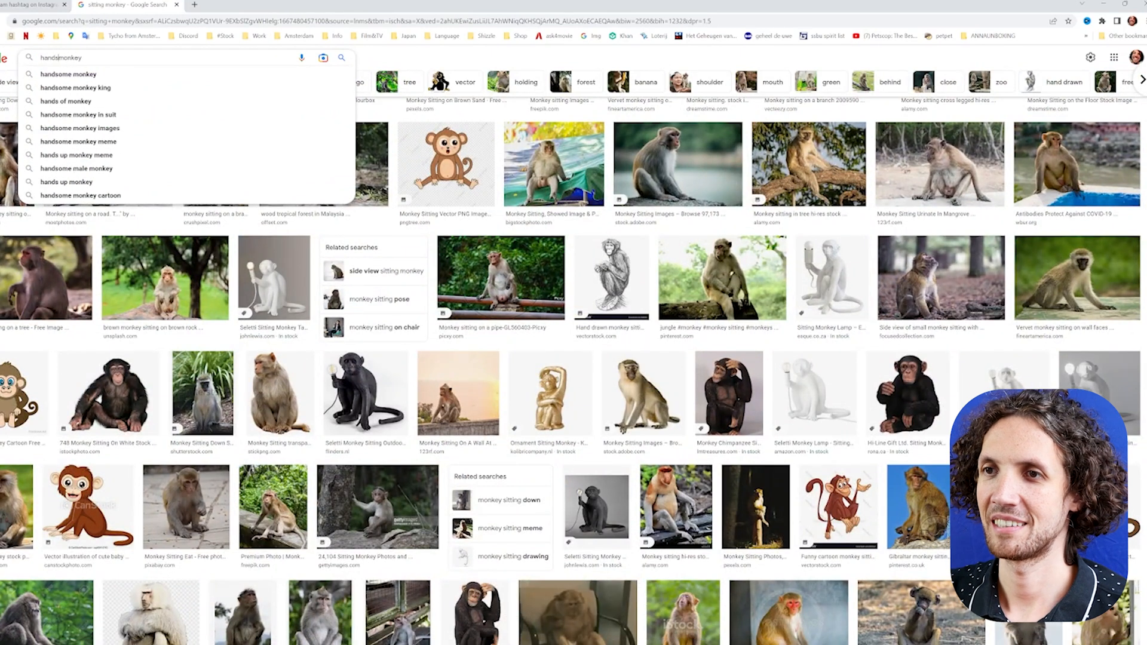
key("Return")
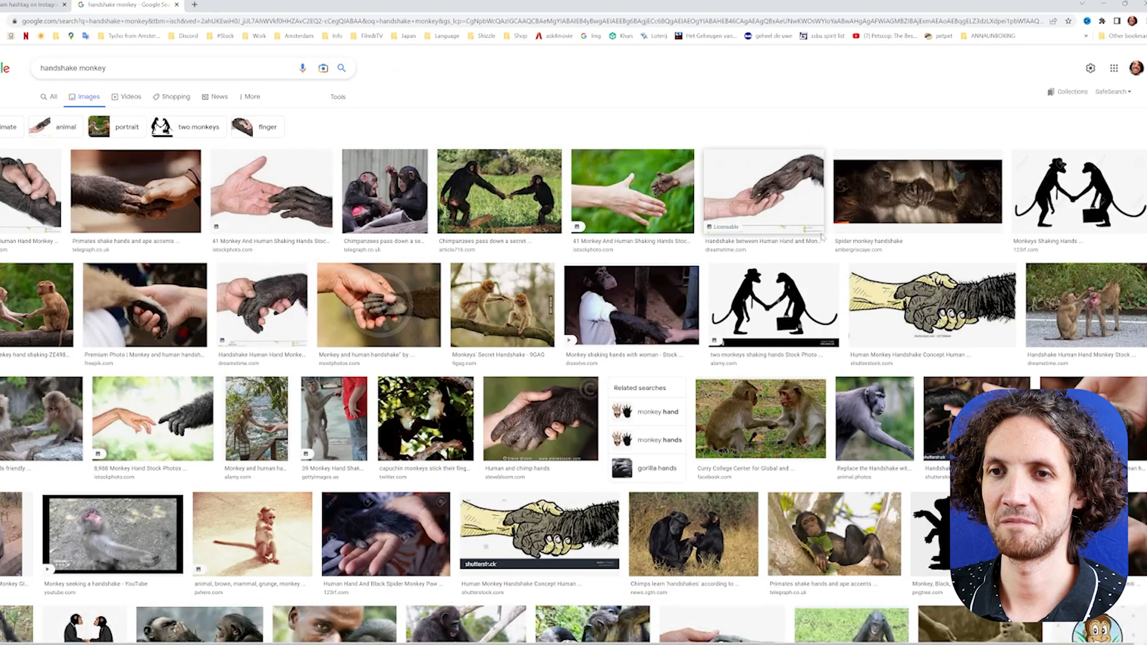
scroll(788, 411, "down", 10)
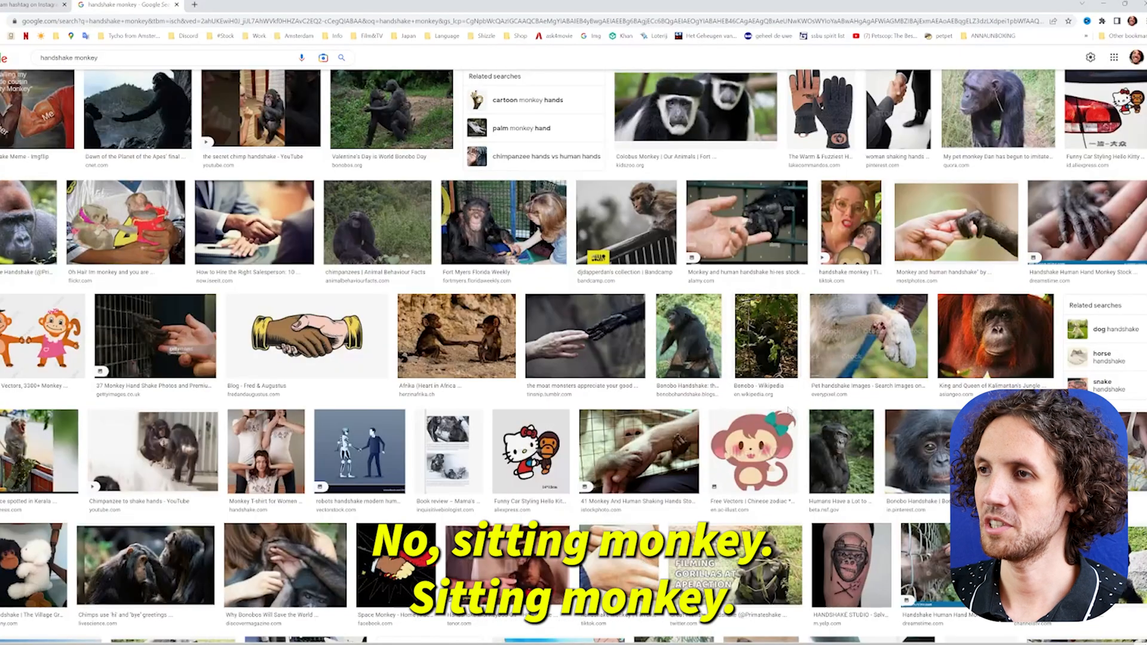
scroll(788, 411, "down", 3)
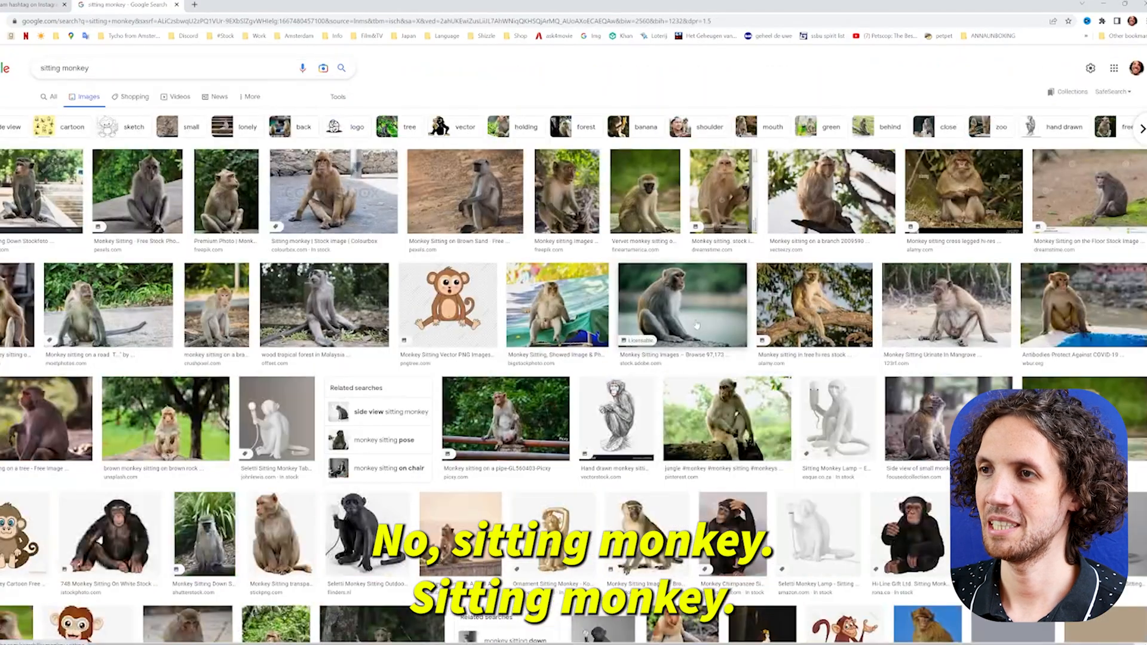
Step: Examine the "sitting monkey" image results for a monkey whose pose suits the canal bridge photo
scroll(696, 324, "down", 10)
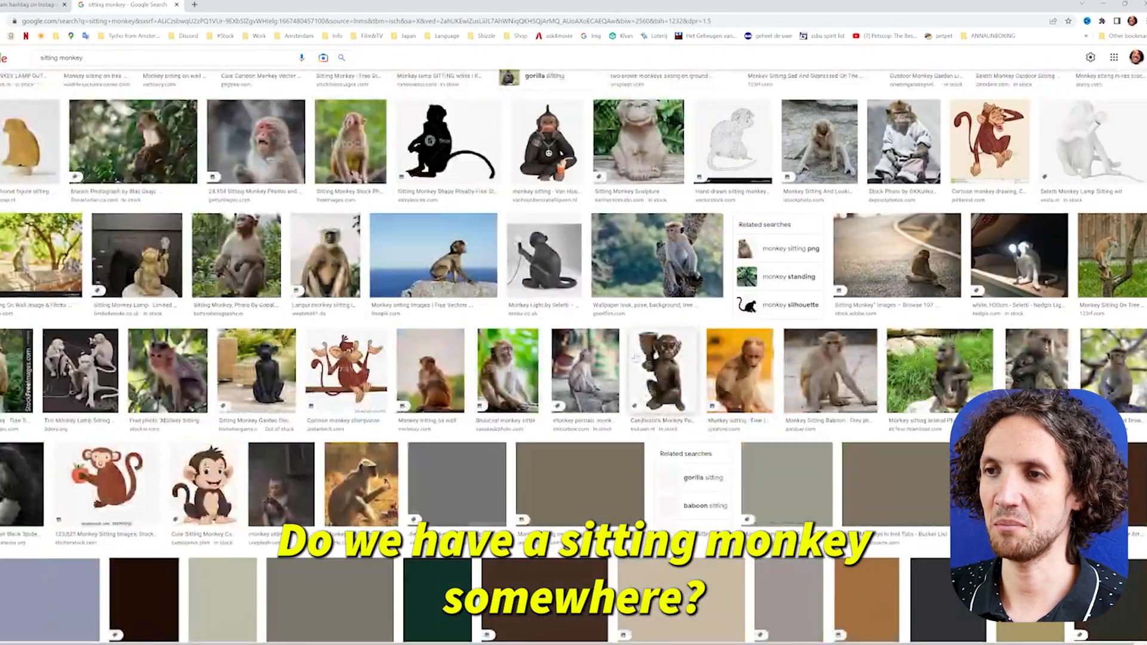
scroll(634, 357, "down", 8)
scroll(341, 392, "down", 3)
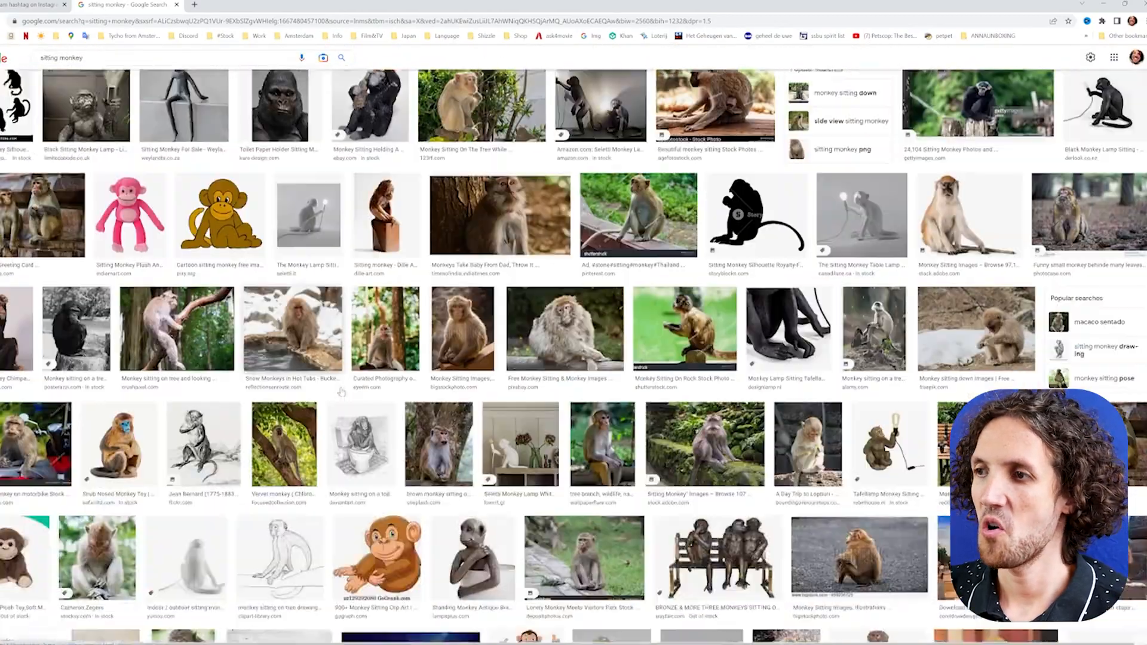
scroll(341, 392, "down", 2)
scroll(543, 385, "down", 3)
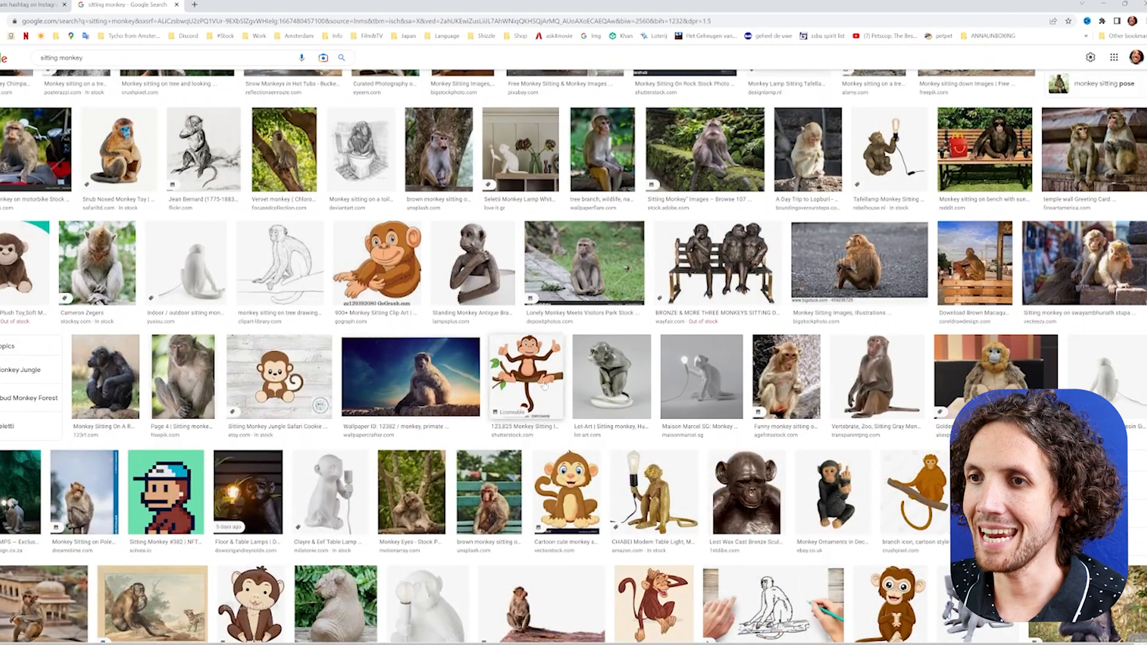
scroll(530, 388, "down", 2)
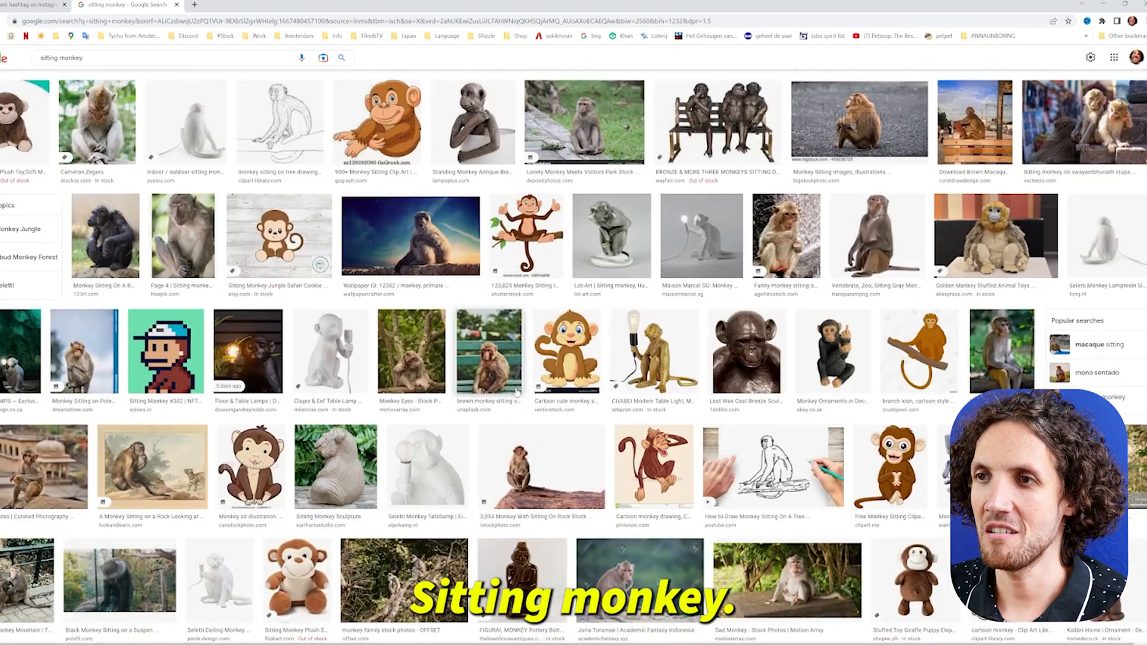
scroll(516, 393, "down", 6)
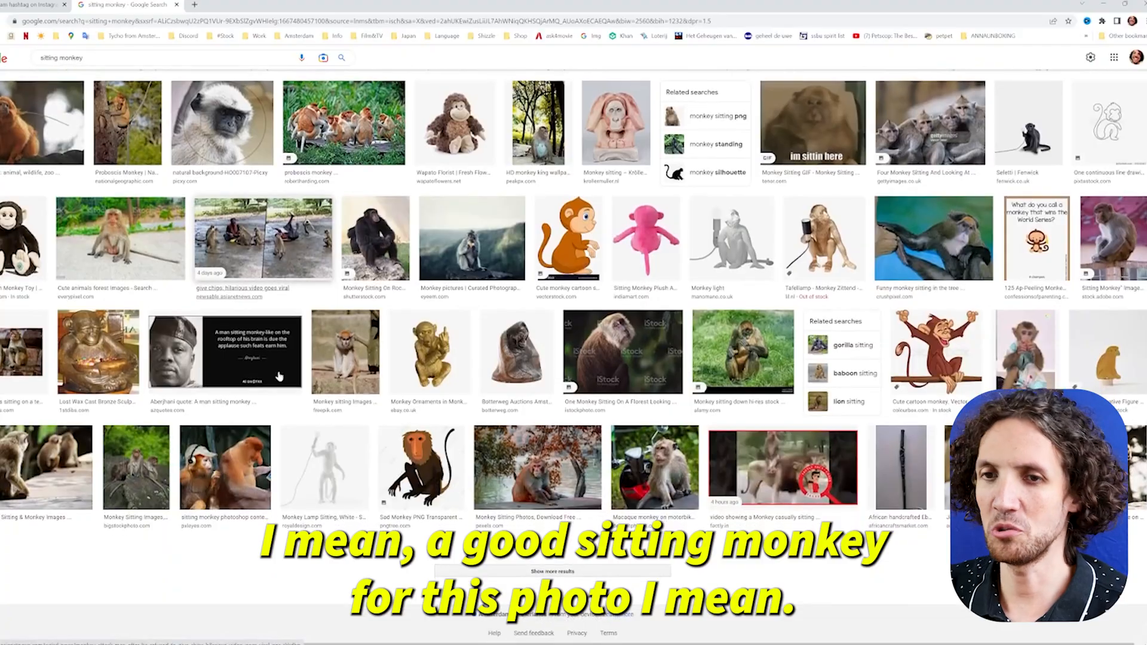
scroll(550, 570, "up", 1)
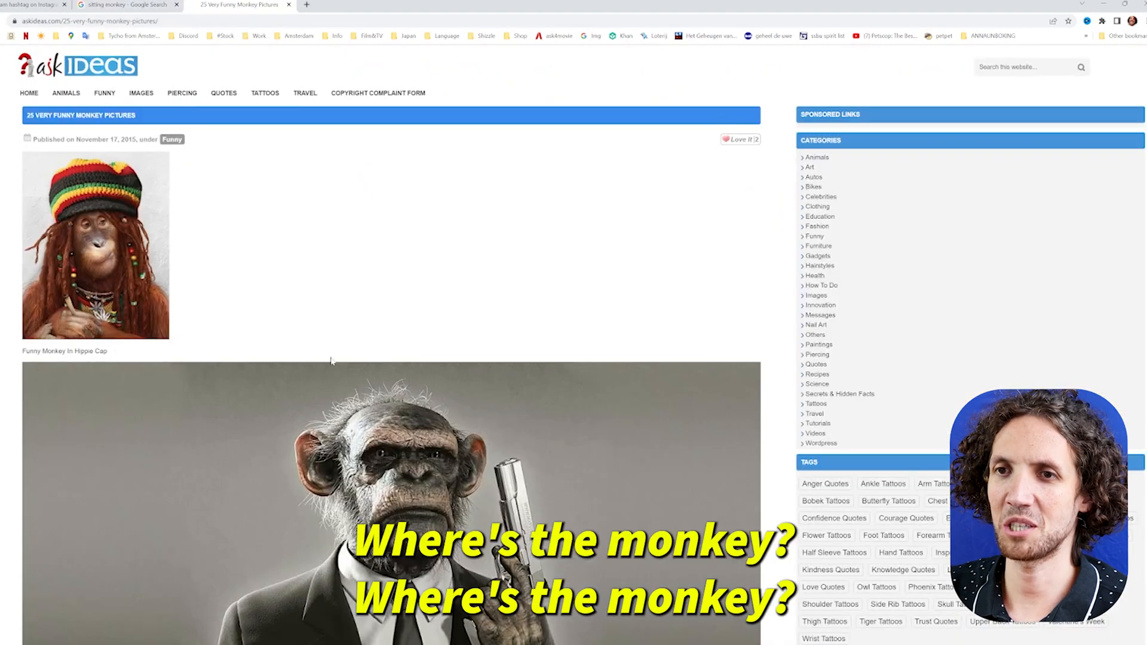
Step: Look through the "25 Very Funny Monkey Pictures" page and close it
scroll(334, 311, "down", 10)
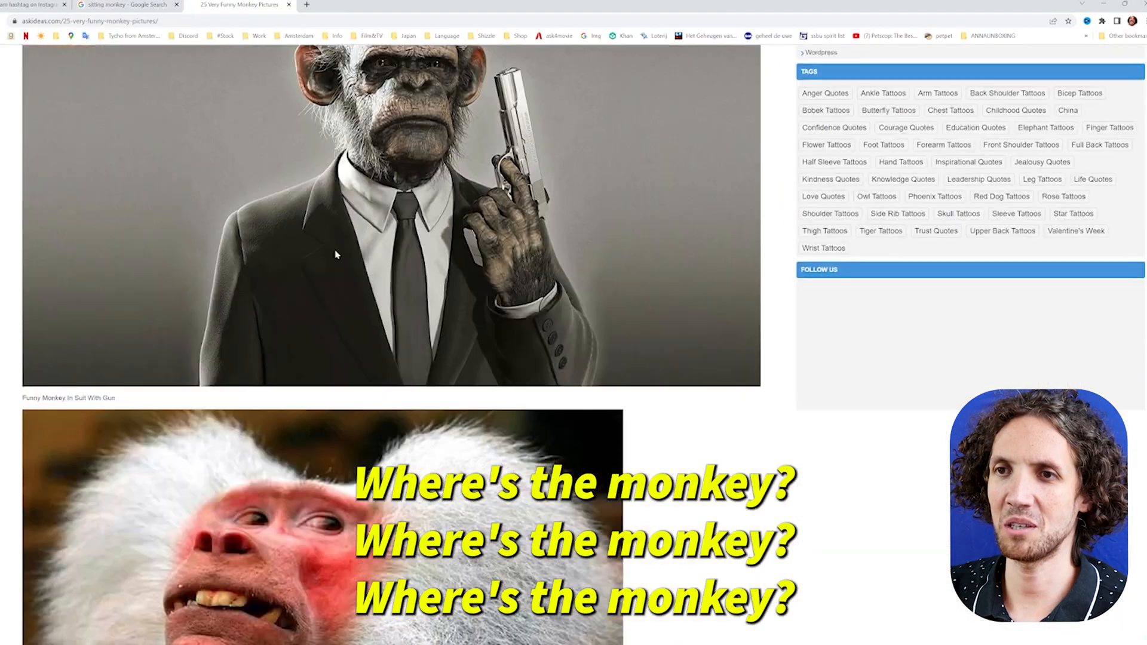
scroll(336, 261, "down", 10)
key("ctrl+w")
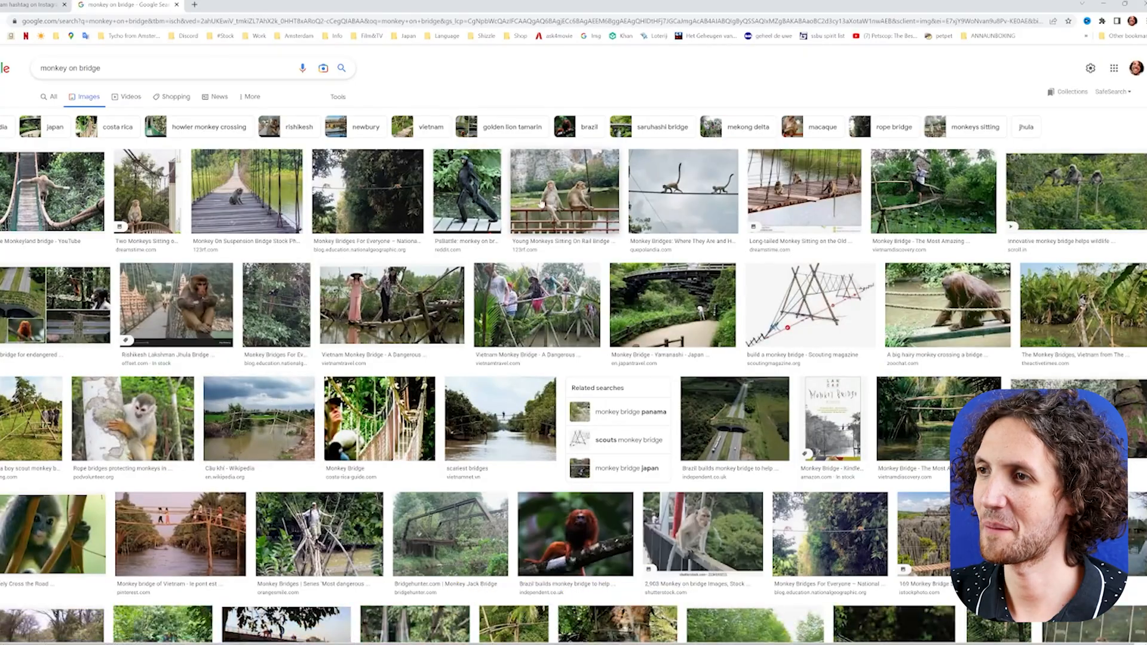
Step: Open the 123RF photo of two monkeys sitting on a rail bridge, and return to the "monkey on bridge" image results
left_click(560, 192)
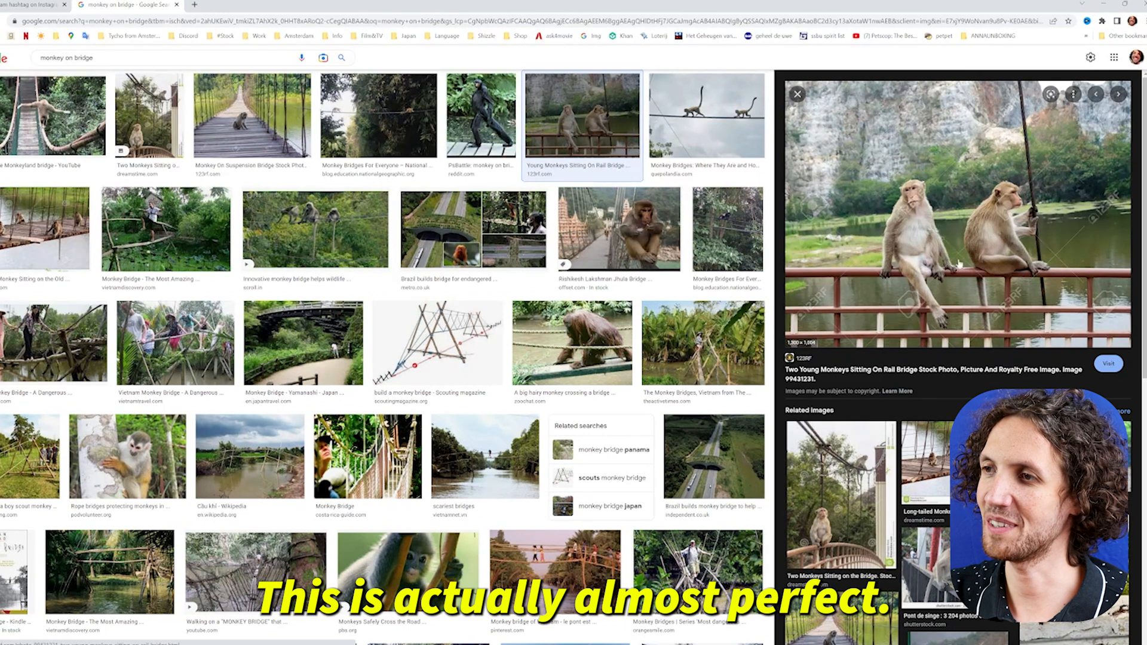
left_click(959, 263)
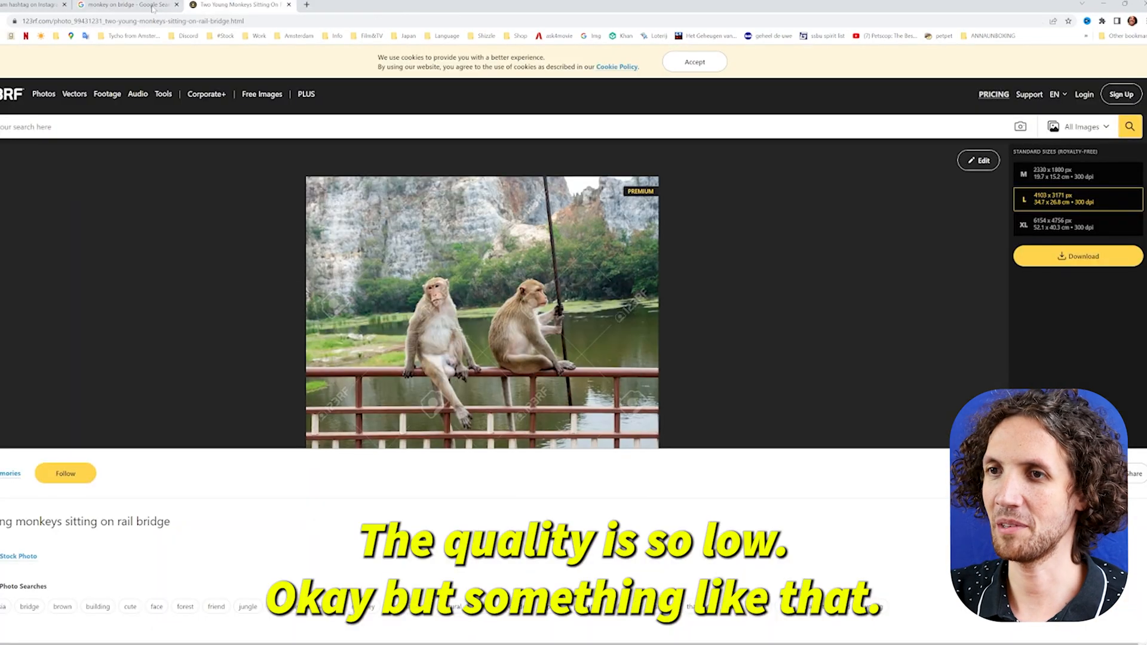
left_click(154, 8)
left_click(797, 94)
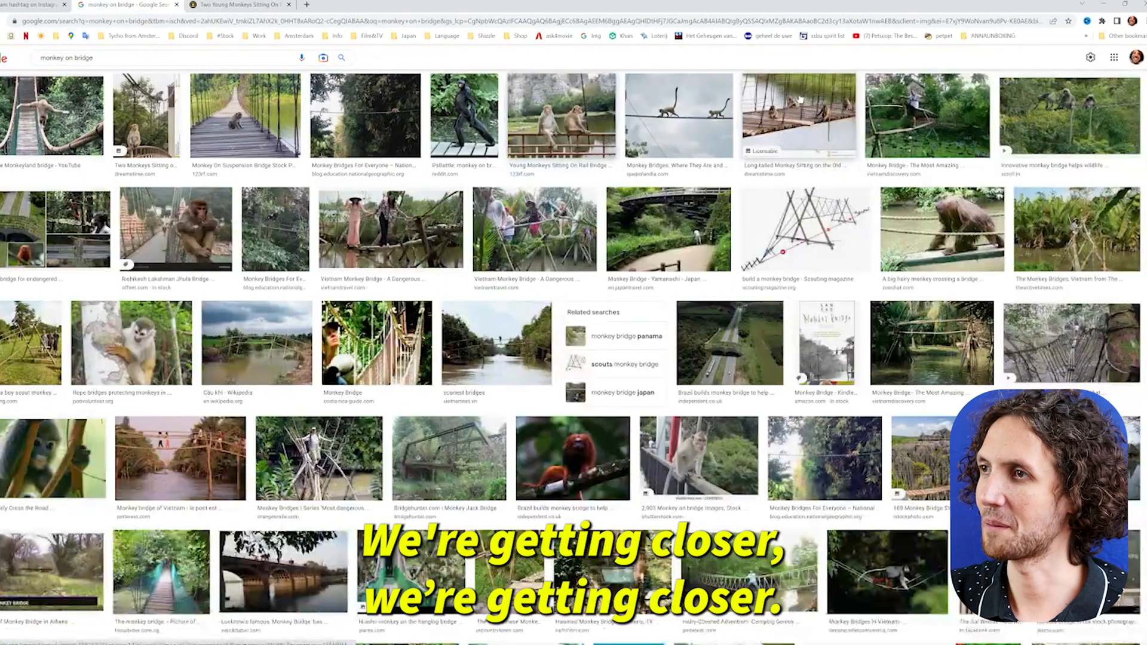
Step: Choose the Island Life Taiwan photo of a monkey on a railing, view it full size, and switch to the previous picture in the image viewer
scroll(637, 406, "down", 5)
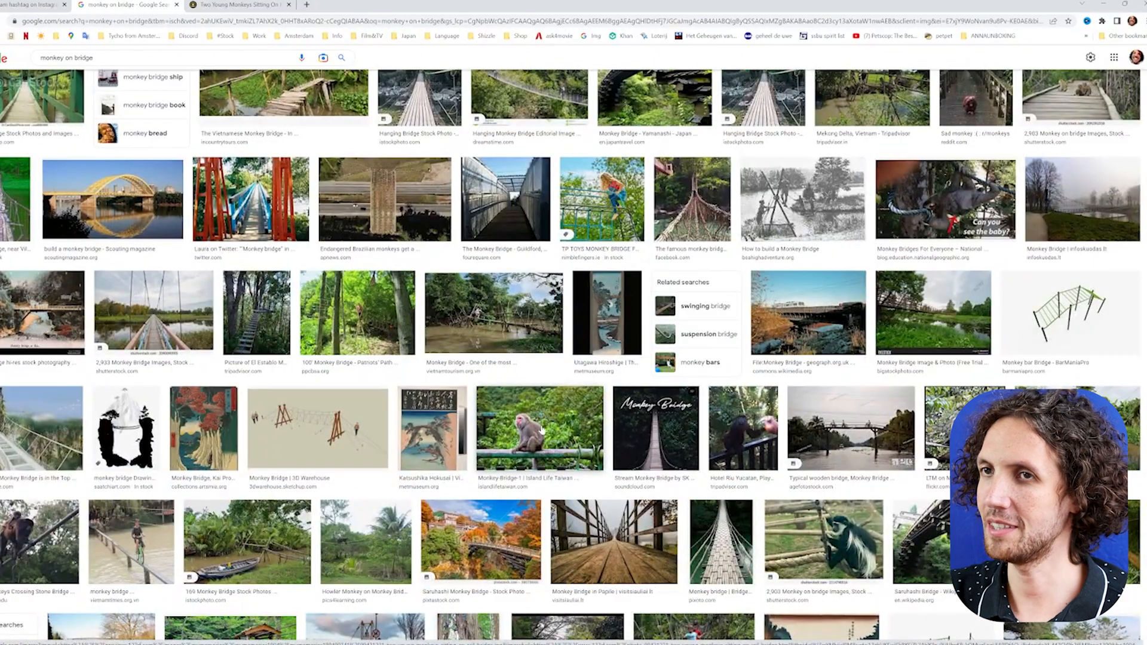
left_click(539, 428)
left_click(940, 215)
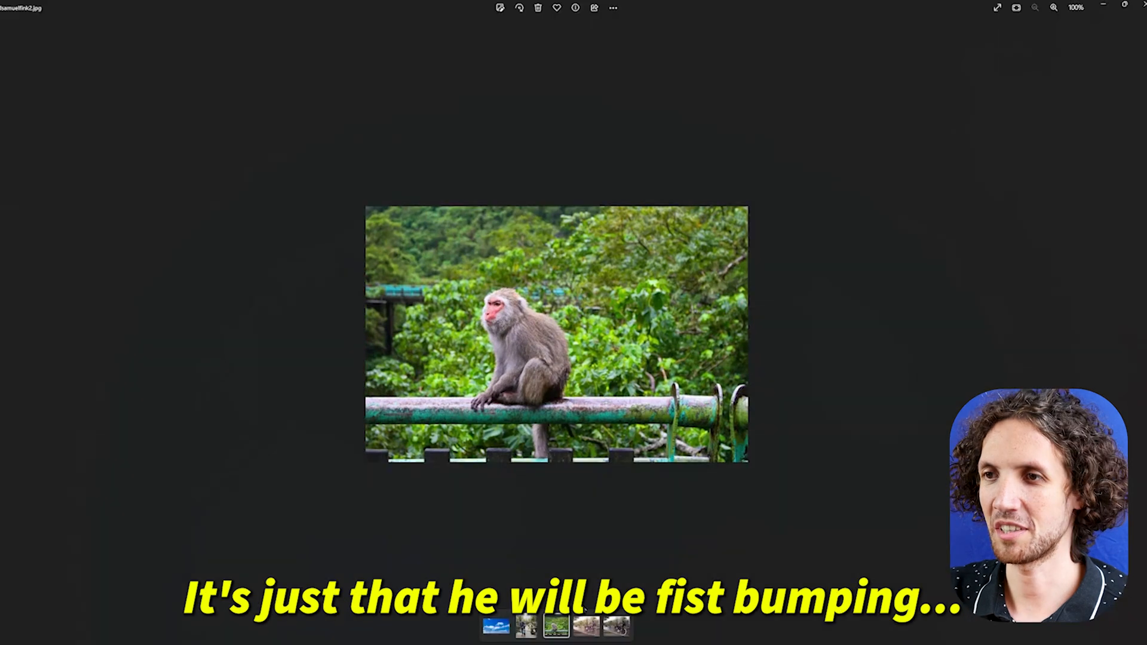
key("Left")
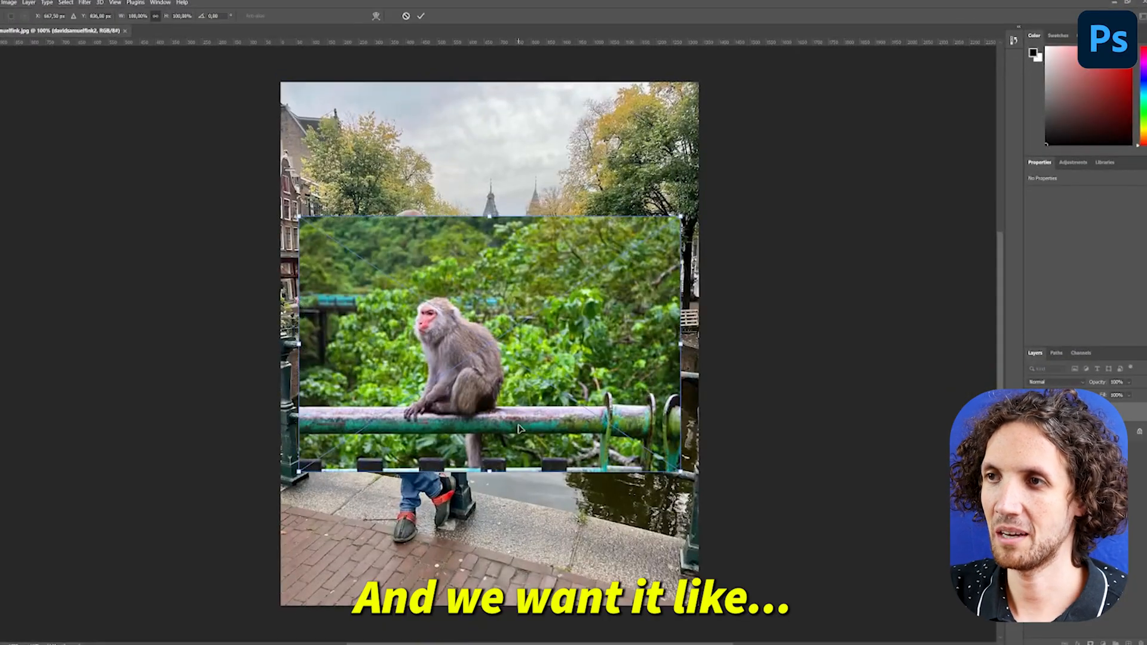
Step: In Photoshop, move and resize the placed monkey-on-railing photo over the canal picture
left_click_drag(487, 346, 536, 289)
left_click_drag(744, 144, 753, 159)
left_click_drag(622, 286, 647, 308)
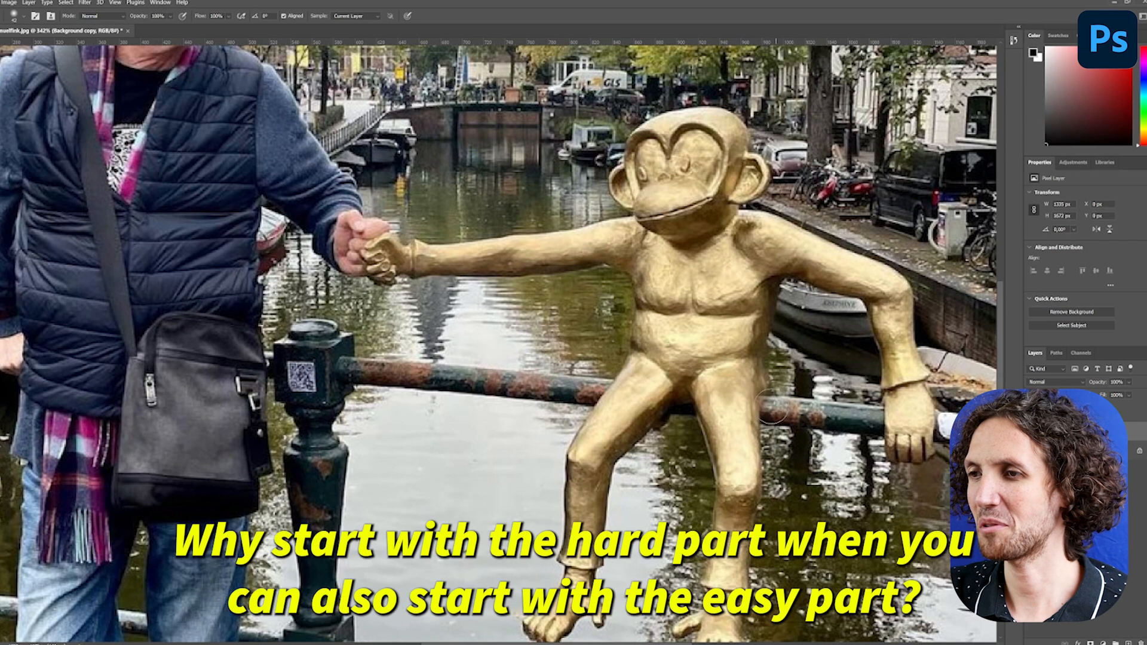
Step: Clone the railing and the surrounding canal water over the golden statue's legs
left_click(832, 415, "alt")
mouse_move(813, 418)
left_mouse_down()
mouse_move(754, 407)
mouse_move(705, 461)
left_mouse_up()
mouse_move(705, 461)
left_mouse_down()
mouse_move(759, 489)
mouse_move(733, 467)
mouse_move(759, 427)
mouse_move(728, 523)
left_mouse_up()
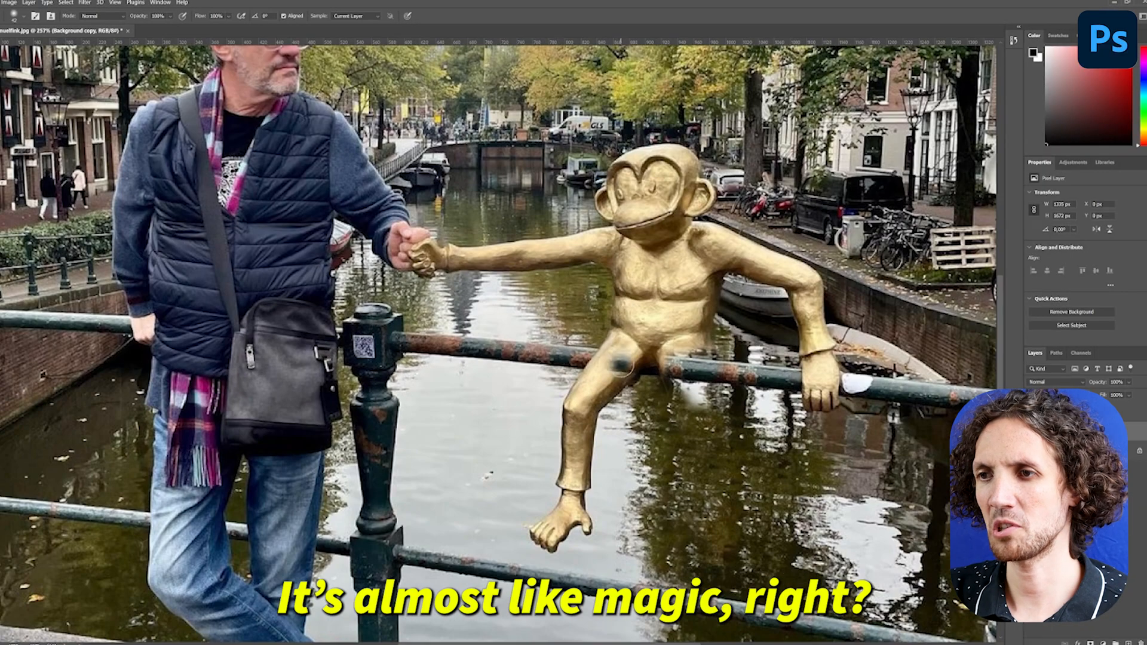
mouse_move(624, 358)
left_mouse_down()
mouse_move(597, 382)
mouse_move(578, 507)
mouse_move(574, 481)
mouse_move(587, 535)
left_mouse_up()
Step: Enlarge the clone brush and clone canal water over the statue's outstretched arm
right_click(574, 444)
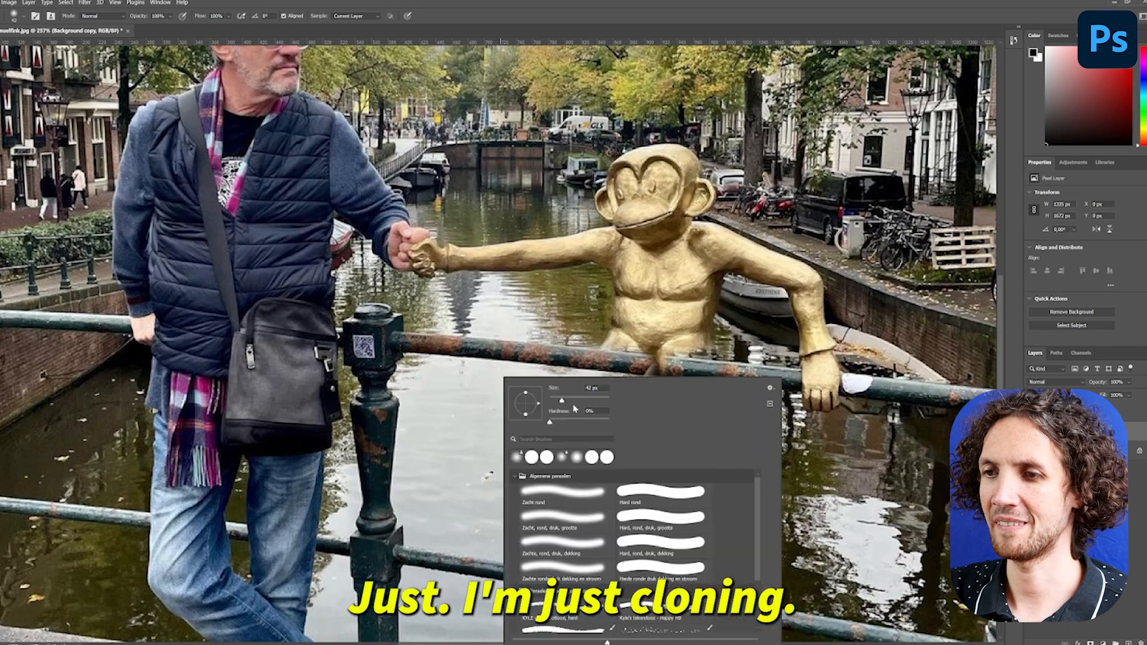
left_click_drag(559, 399, 565, 400)
left_click(549, 294, "alt")
left_click_drag(555, 258, 518, 249)
left_click(589, 302, "alt")
mouse_move(585, 236)
left_mouse_down()
mouse_move(558, 237)
mouse_move(558, 256)
mouse_move(505, 263)
mouse_move(492, 252)
left_mouse_up()
left_click(545, 286, "alt")
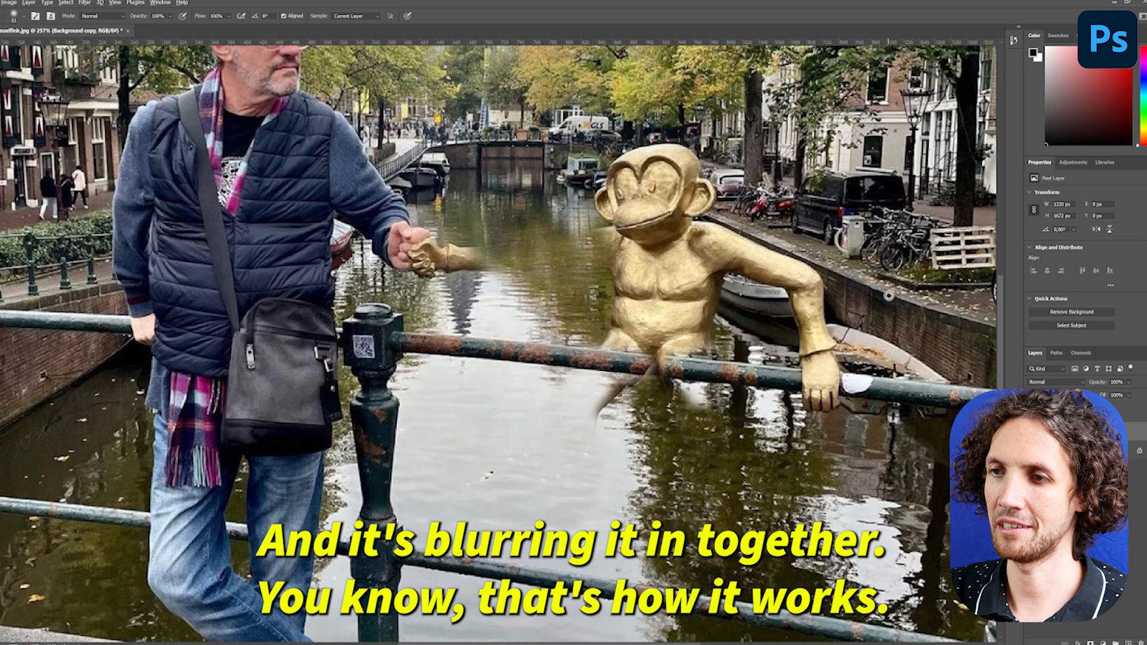
Step: Clone canal water over the statue's remaining forearm beside the man's fist, using a smaller brush
scroll(878, 373, "down", 2)
scroll(877, 372, "up", 3)
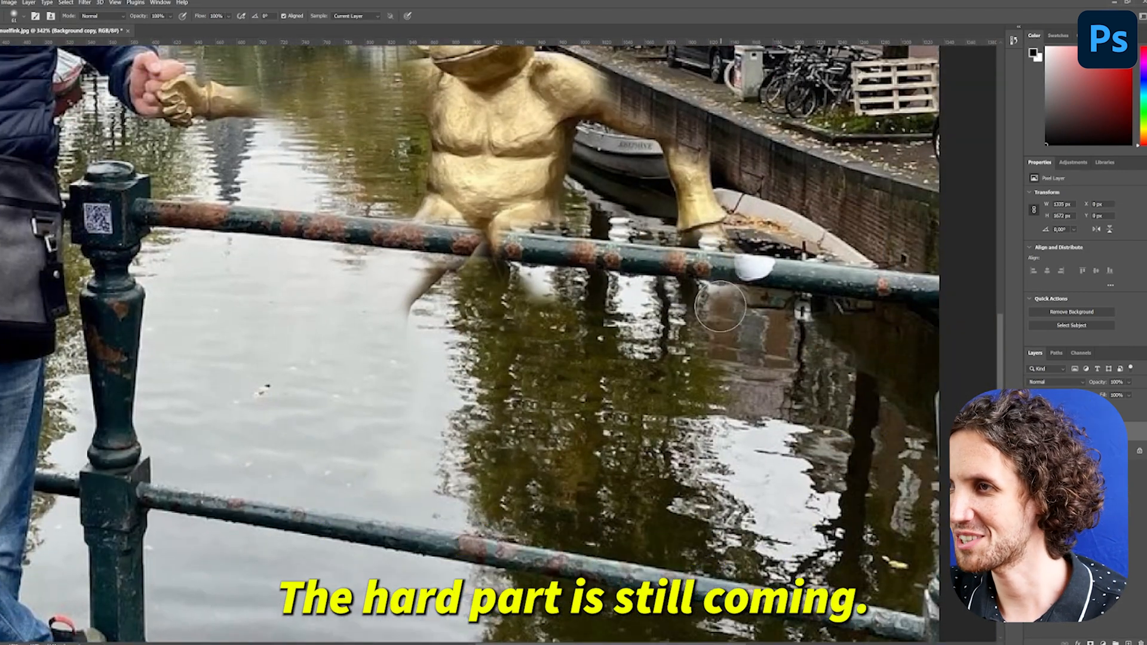
right_click(687, 335)
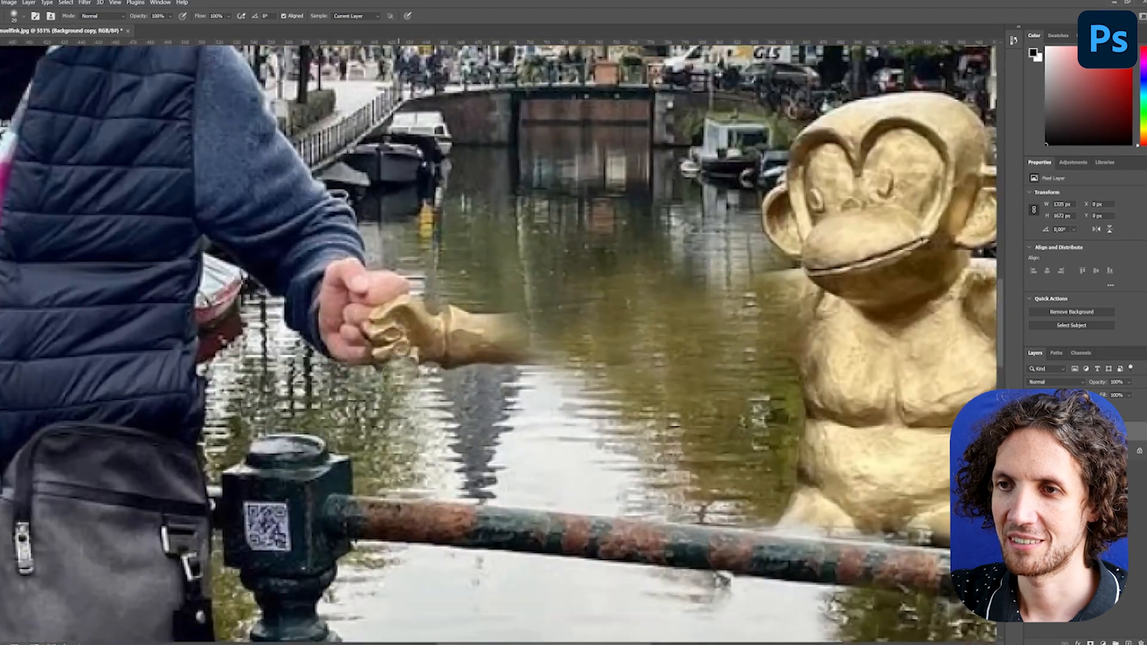
mouse_move(399, 354)
left_mouse_down()
mouse_move(528, 354)
mouse_move(534, 343)
mouse_move(439, 349)
mouse_move(503, 311)
left_mouse_up()
left_click(476, 279, "alt")
scroll(481, 293, "down", 5)
scroll(469, 309, "up", 4)
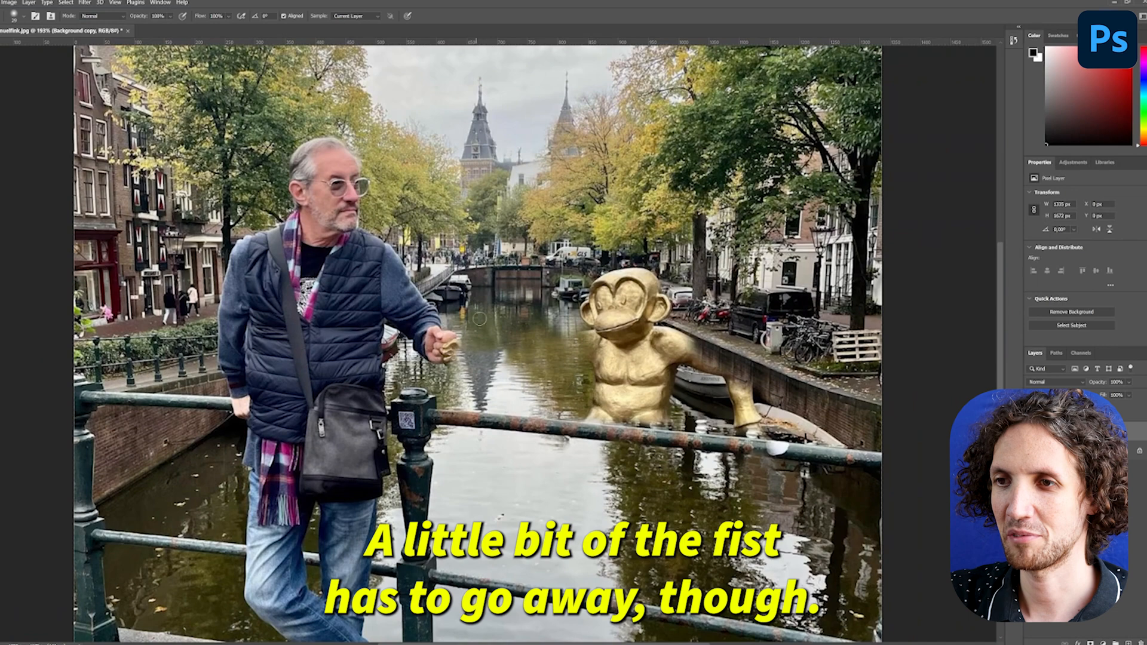
scroll(442, 335, "up", 2)
scroll(417, 369, "down", 1)
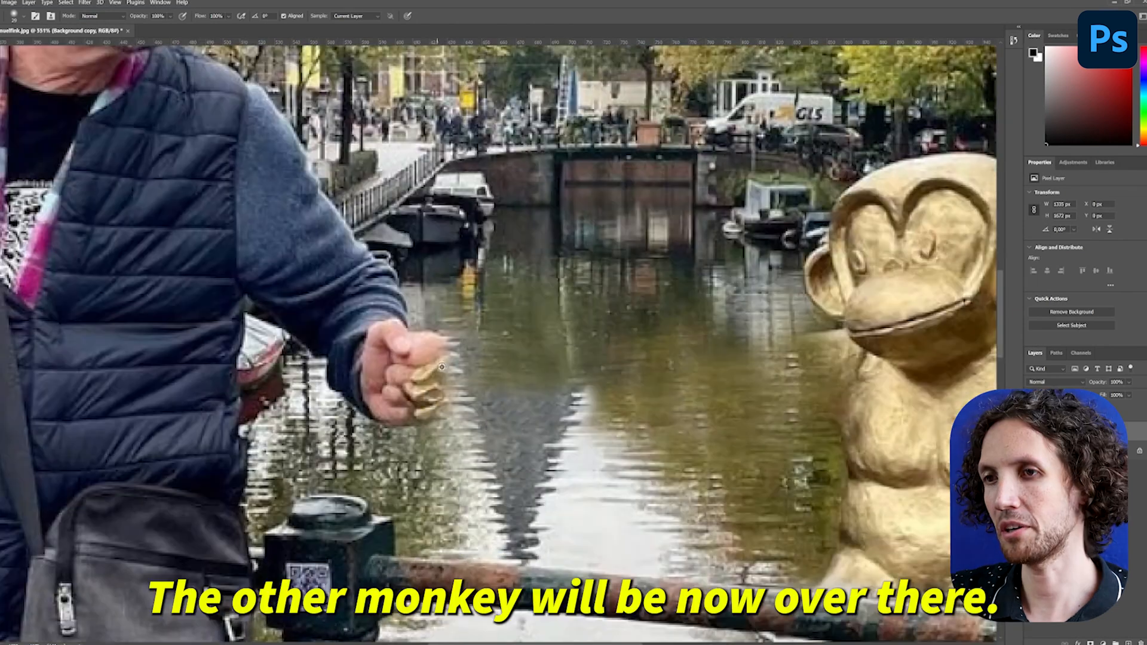
Step: Clone the moored boats and surrounding canal water over the golden statue's face
scroll(463, 432, "down", 5)
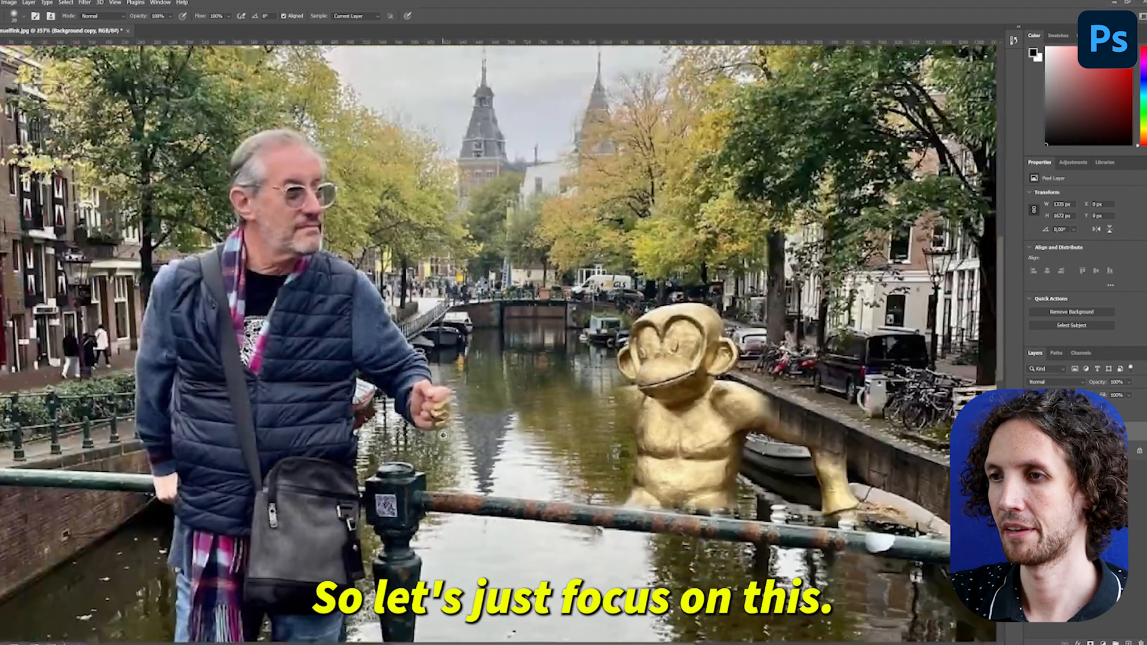
scroll(561, 439, "down", 3)
scroll(575, 446, "right", 3)
scroll(600, 451, "down", 2)
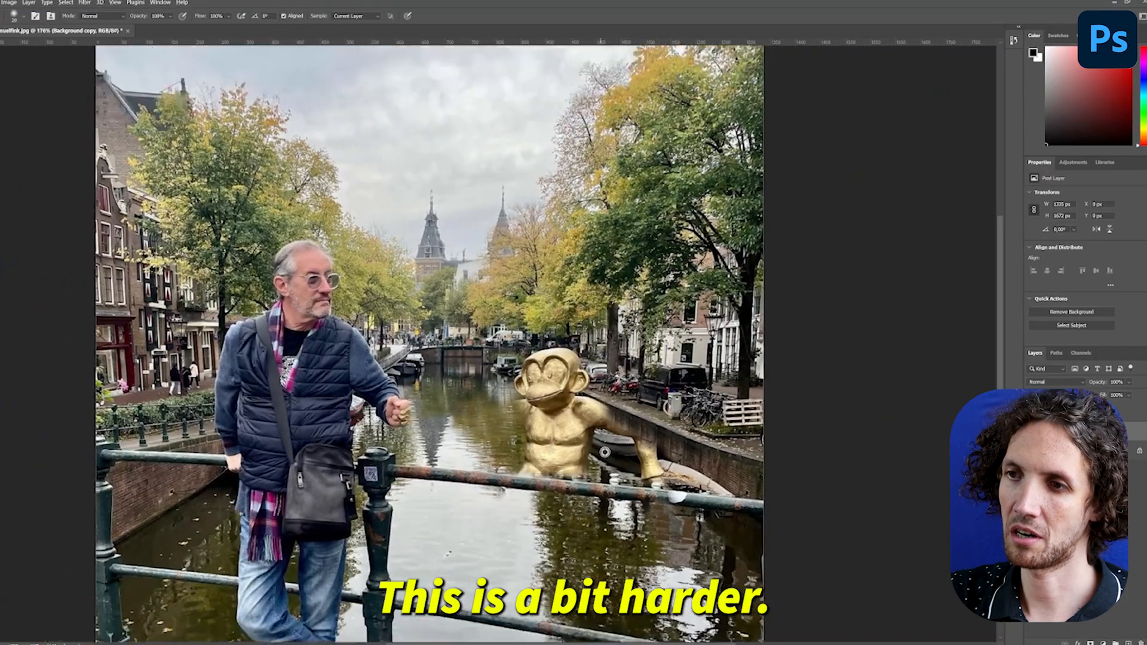
scroll(675, 478, "up", 5)
scroll(436, 340, "down", 6)
scroll(483, 360, "up", 5)
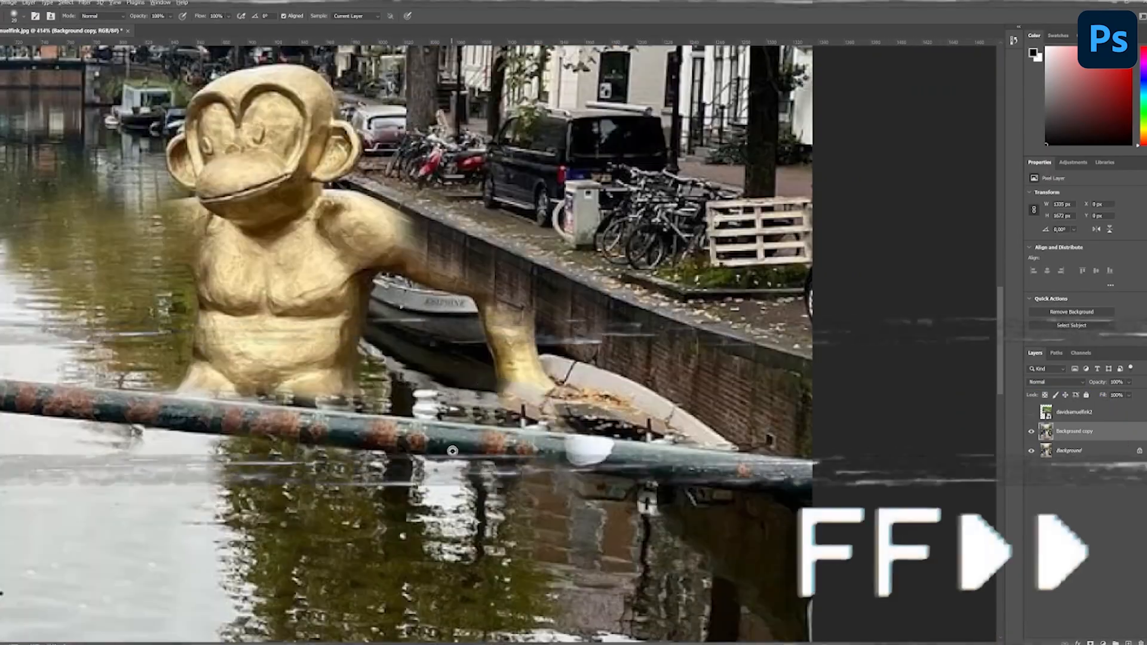
scroll(483, 299, "up", 2)
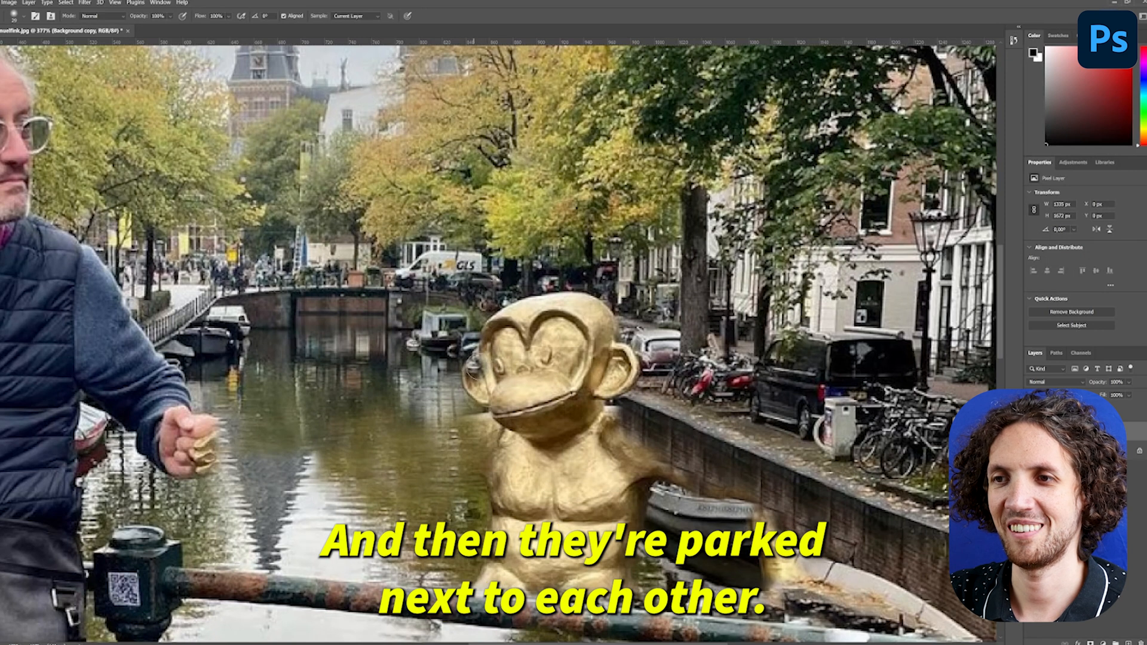
left_click_drag(492, 369, 512, 368)
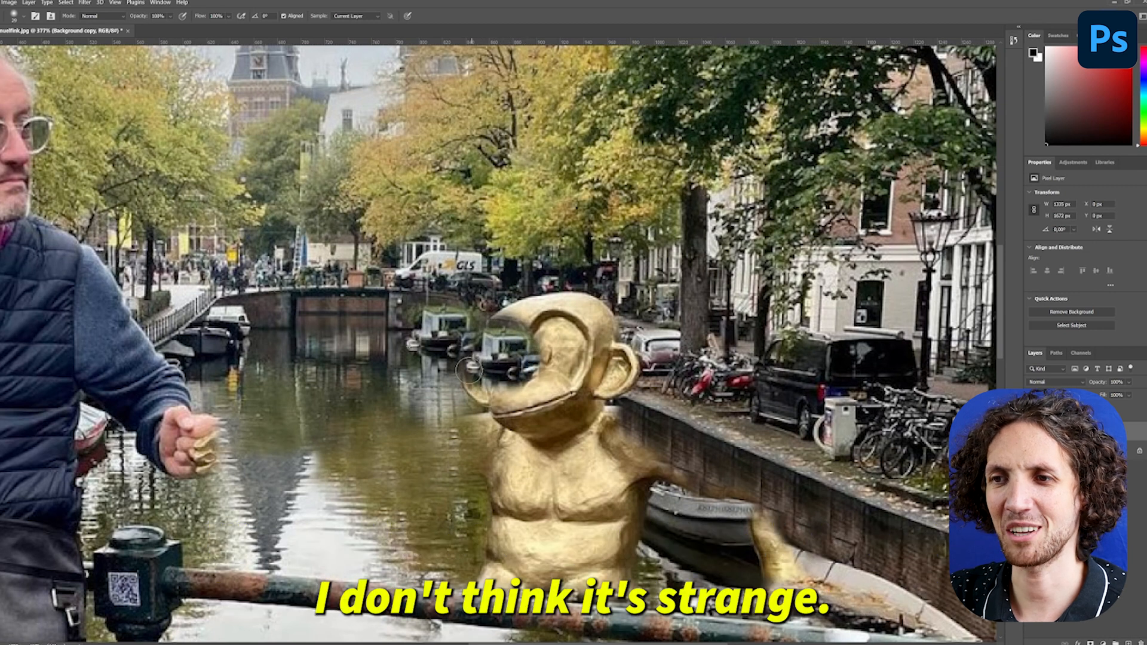
key("ctrl+z")
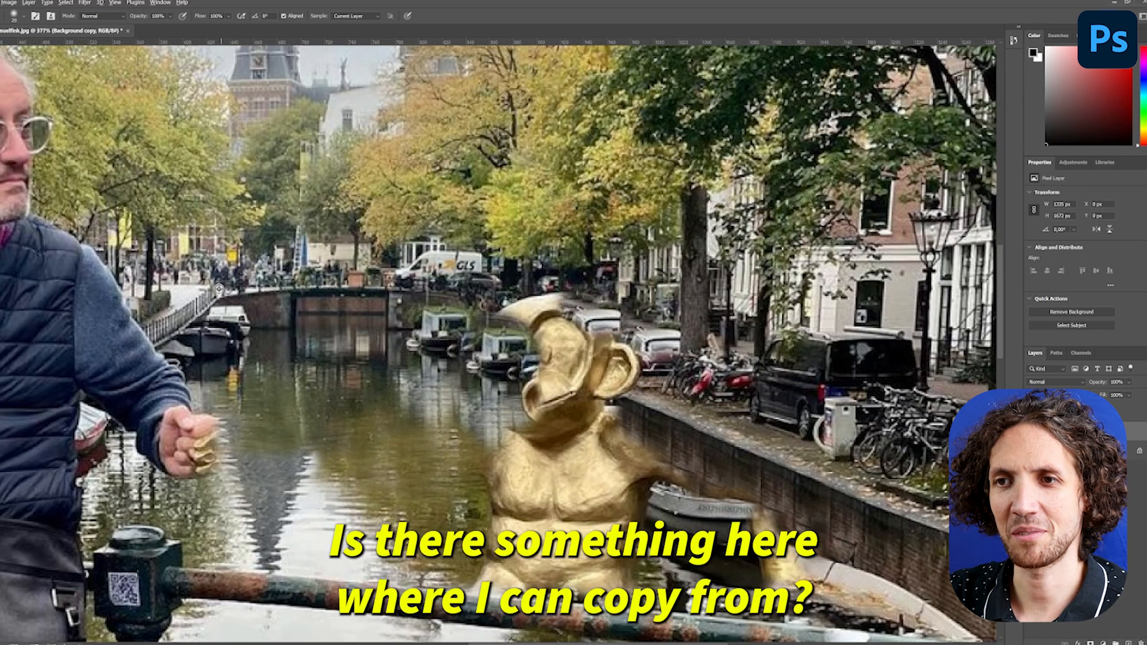
Step: Clone parked bicycles over the statue's remaining ear along the quay edge
scroll(867, 409, "down", 3)
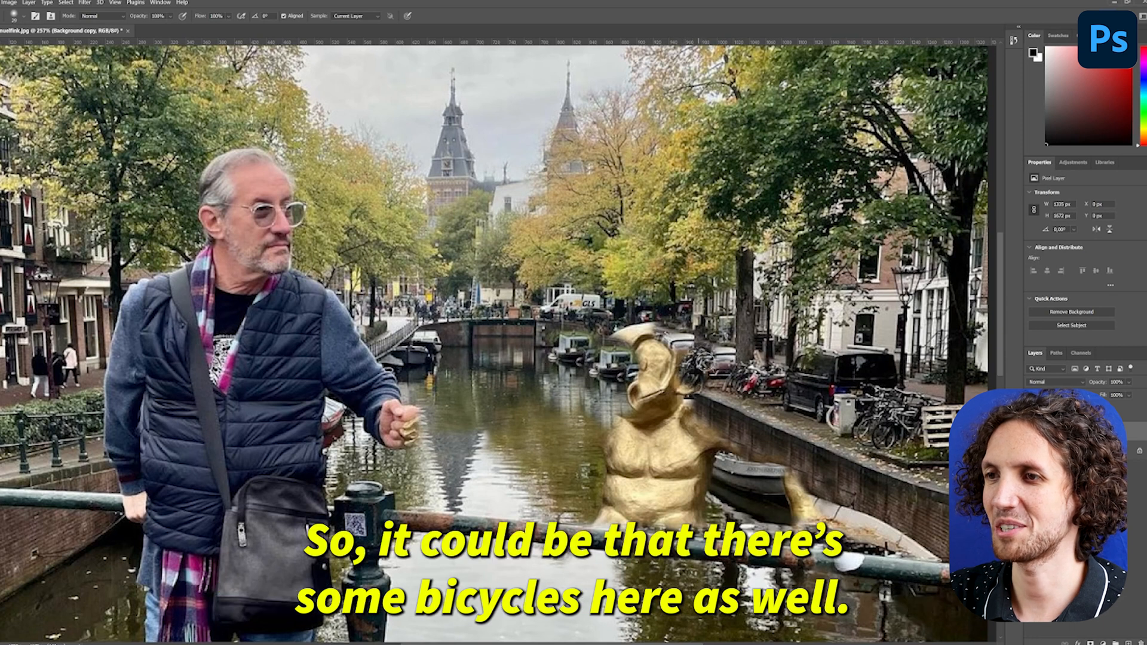
mouse_move(709, 360)
left_mouse_down()
mouse_move(720, 360)
mouse_move(694, 378)
mouse_move(667, 365)
left_mouse_up()
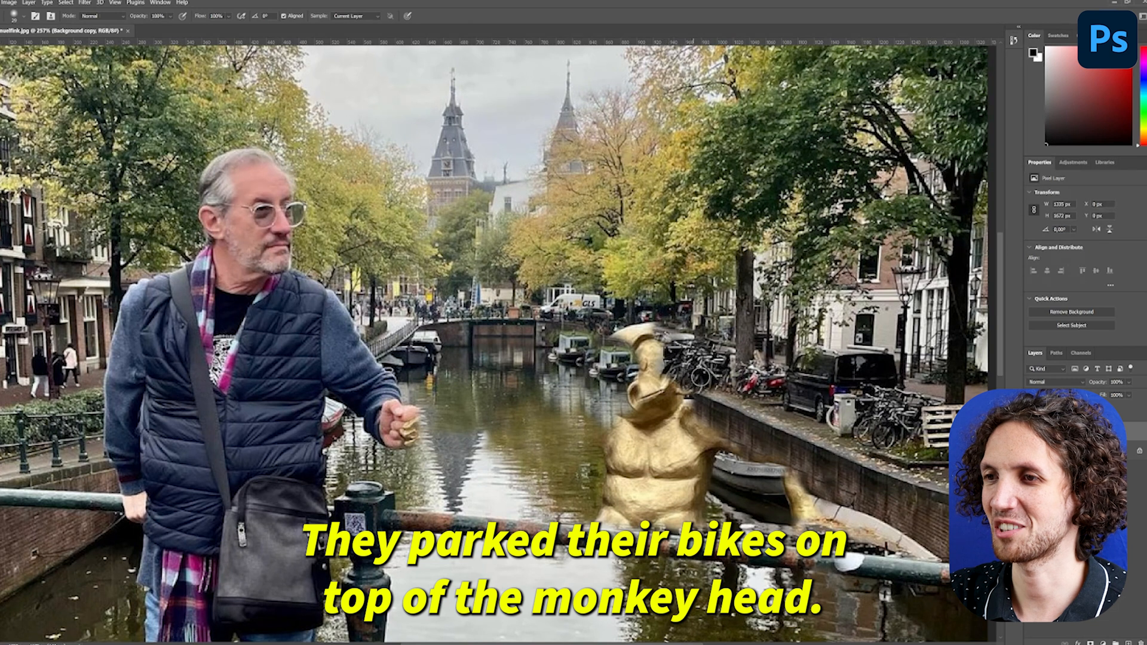
left_click(774, 426, "alt")
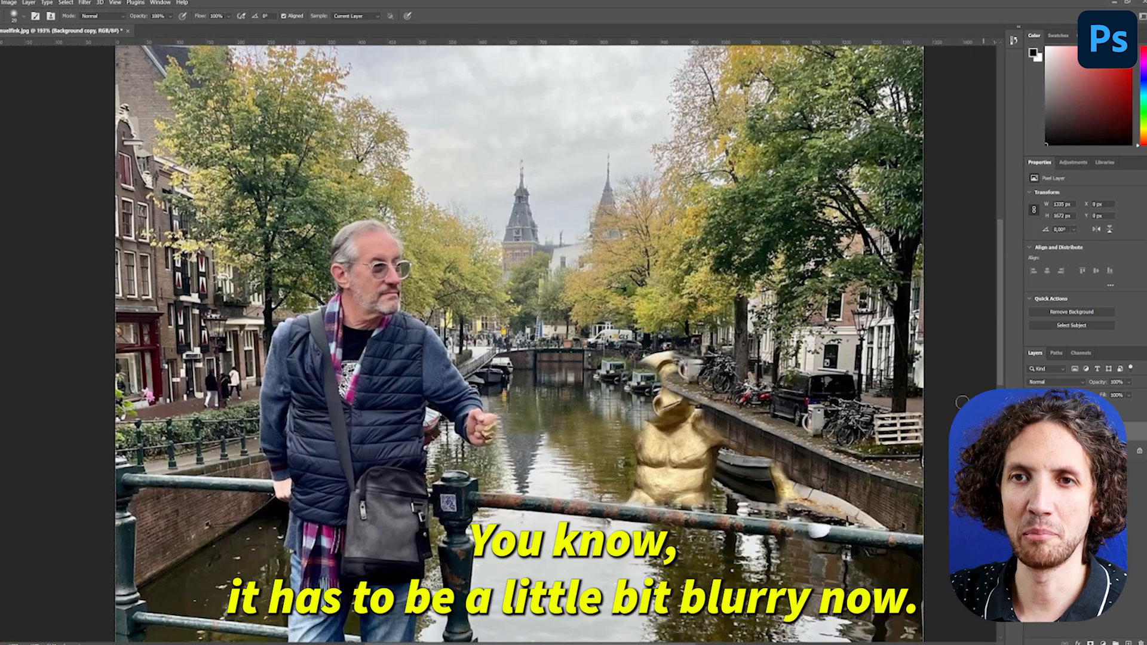
Step: Soften the cloned bicycles beside the statue's head with the Blur tool at 50% strength
left_click(1, 202)
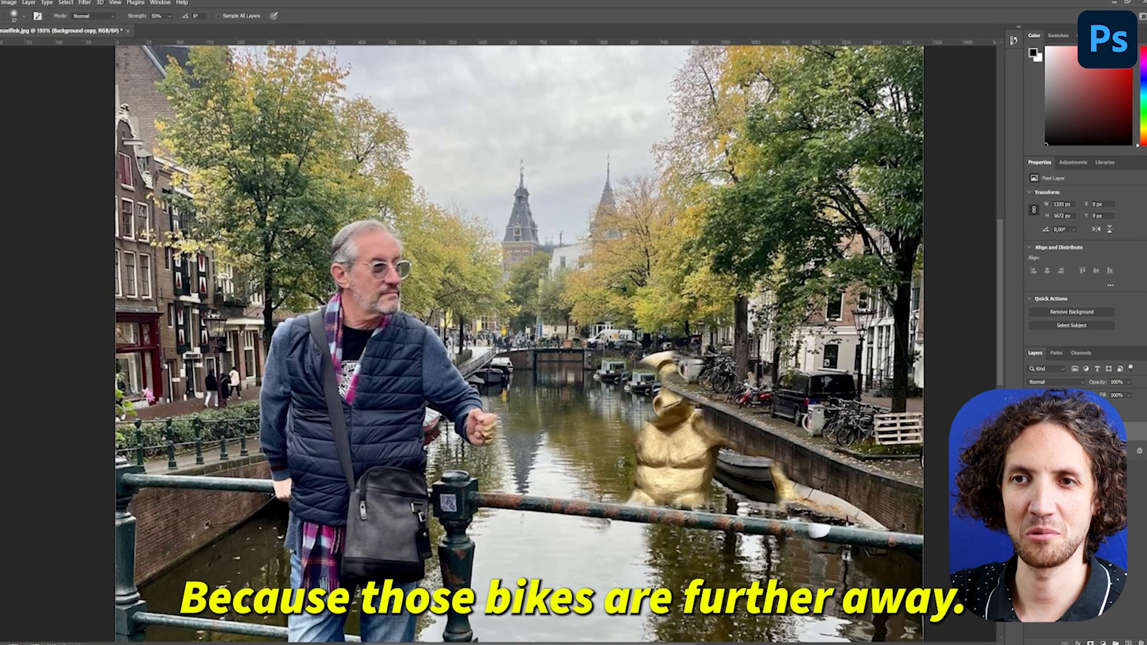
left_click(6, 202)
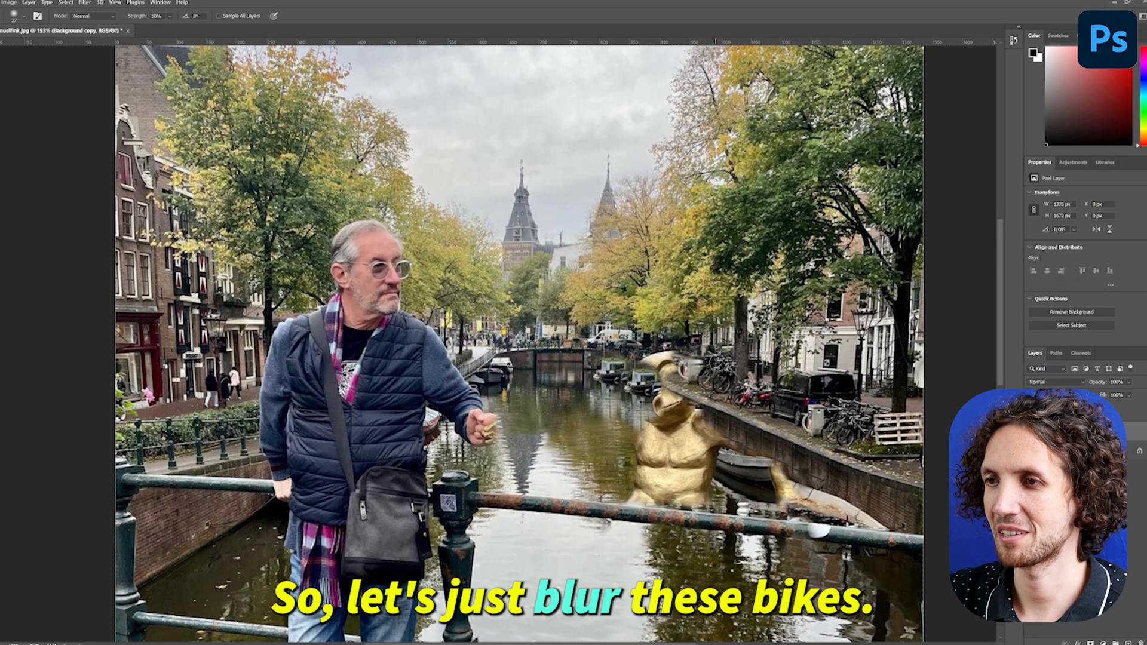
scroll(737, 430, "down", 4)
scroll(733, 401, "up", 6)
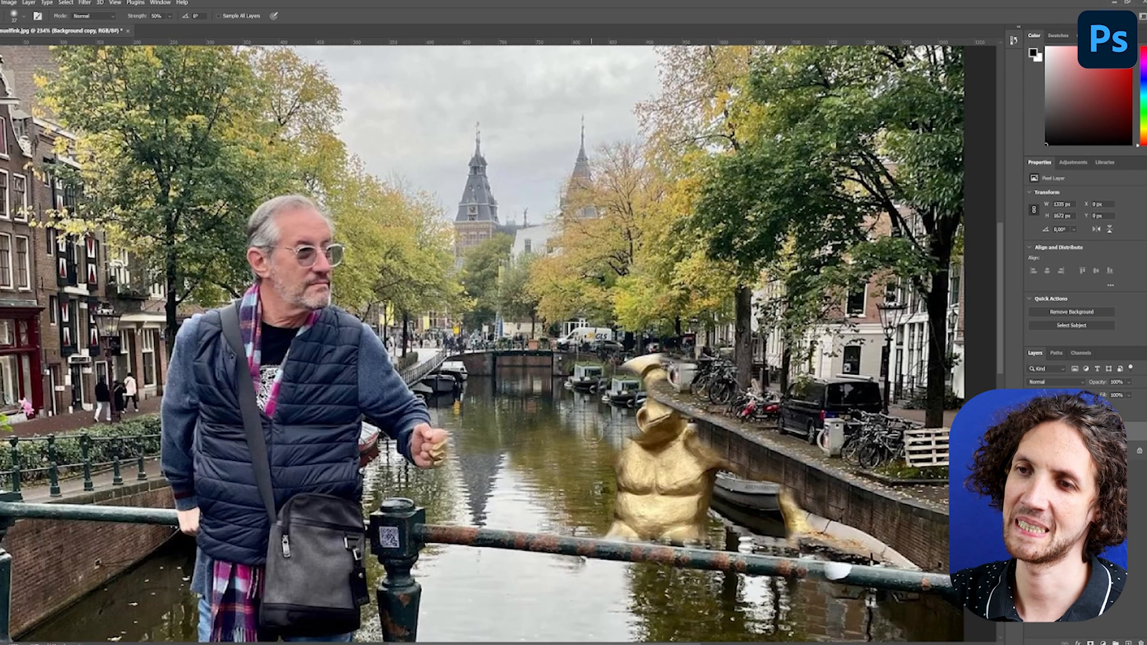
scroll(569, 450, "down", 2)
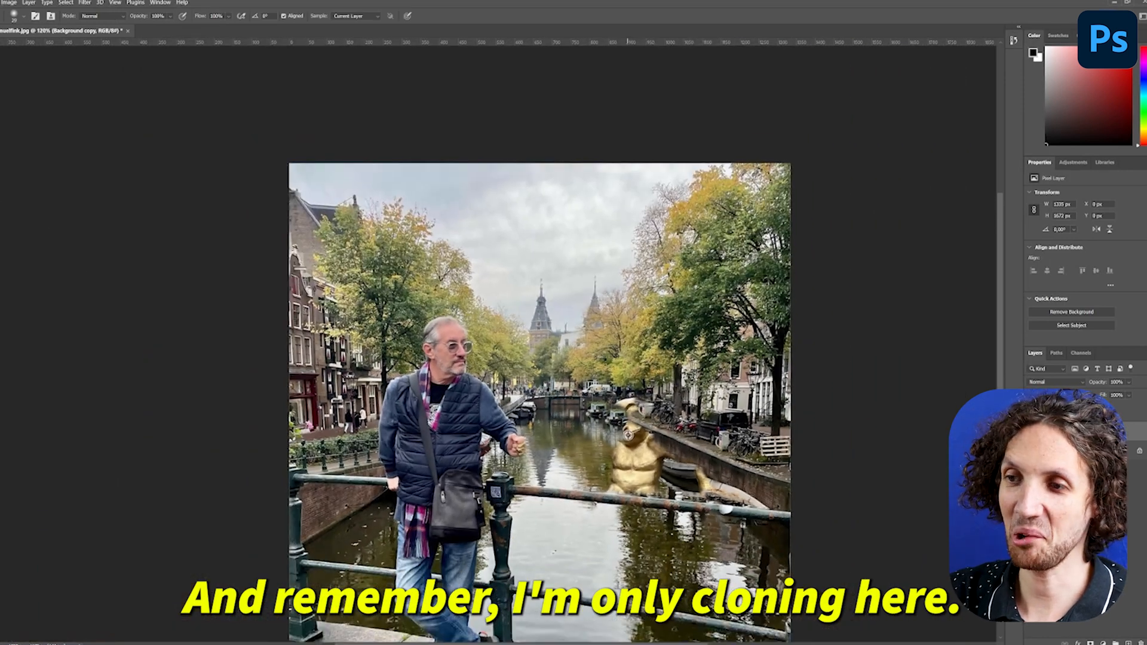
Step: Enlarge the soft clone brush and clone the tower's water reflection over the statue's torso as a second tower reflection
scroll(629, 436, "down", 4)
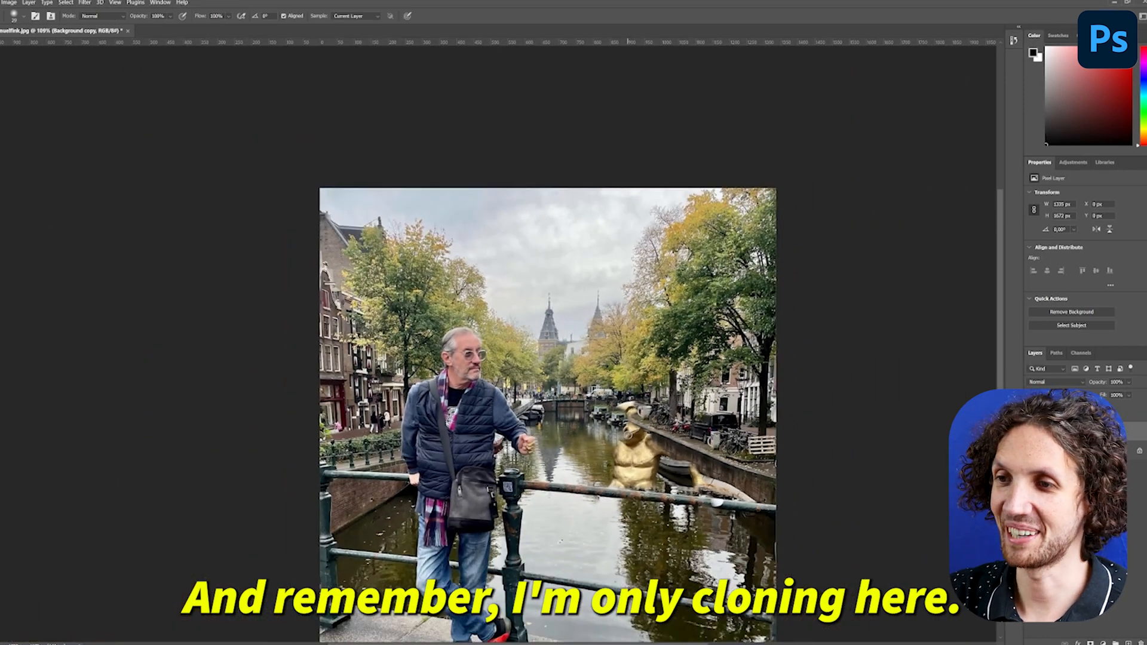
scroll(661, 489, "up", 12)
scroll(650, 482, "down", 3)
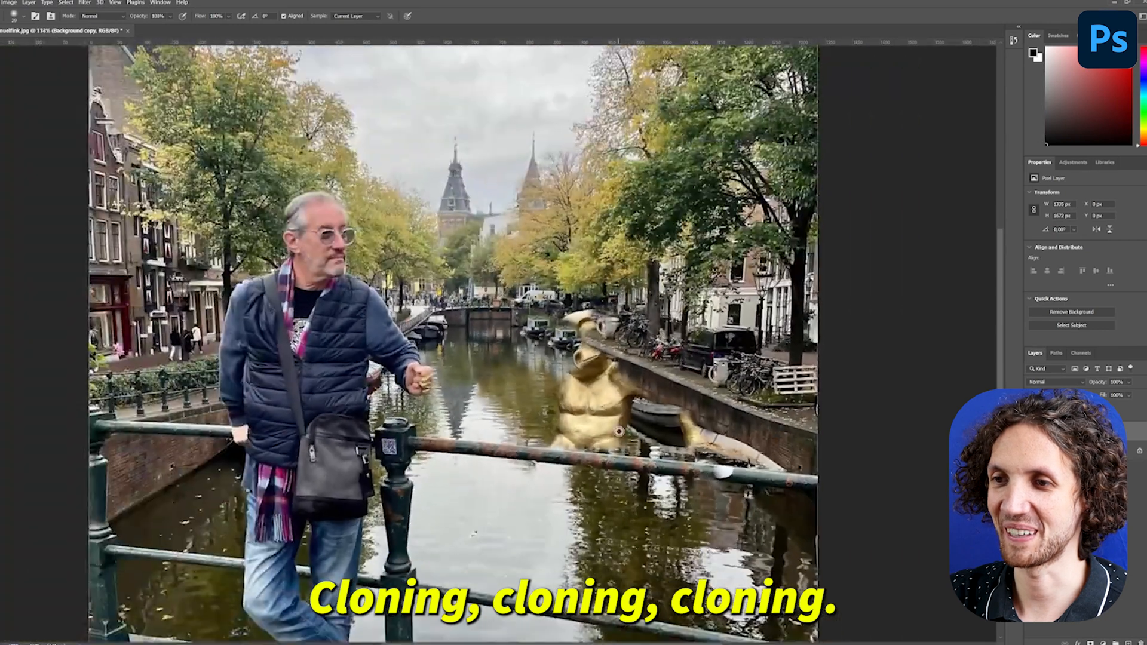
scroll(498, 377, "up", 4)
right_click(498, 377)
left_click_drag(571, 403, 588, 403)
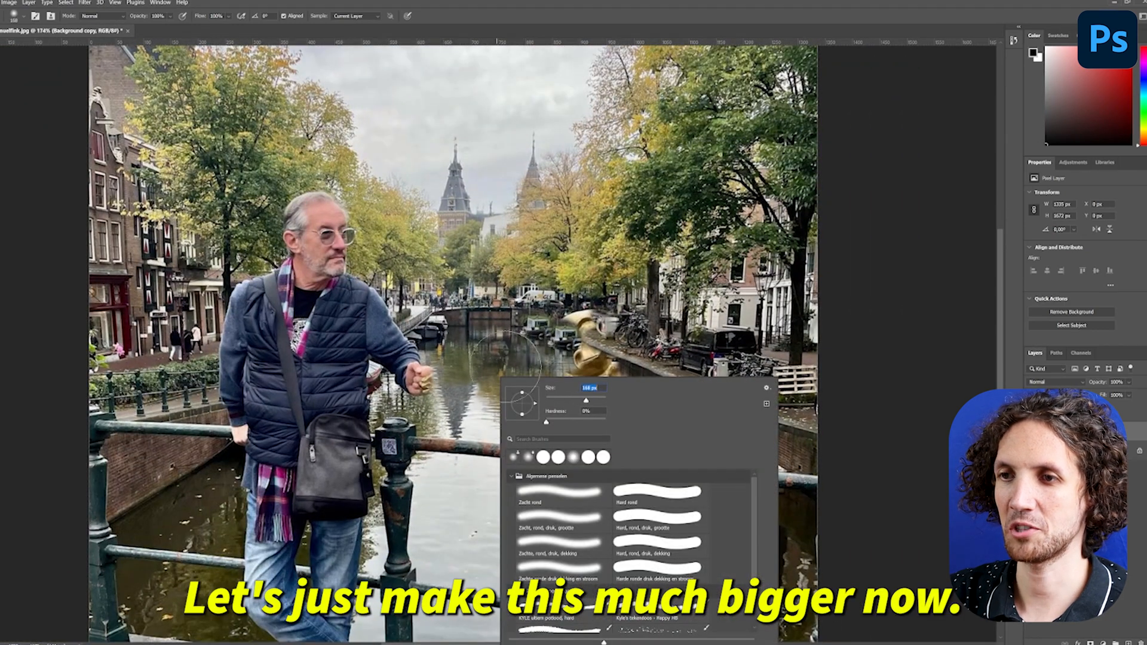
key("Return")
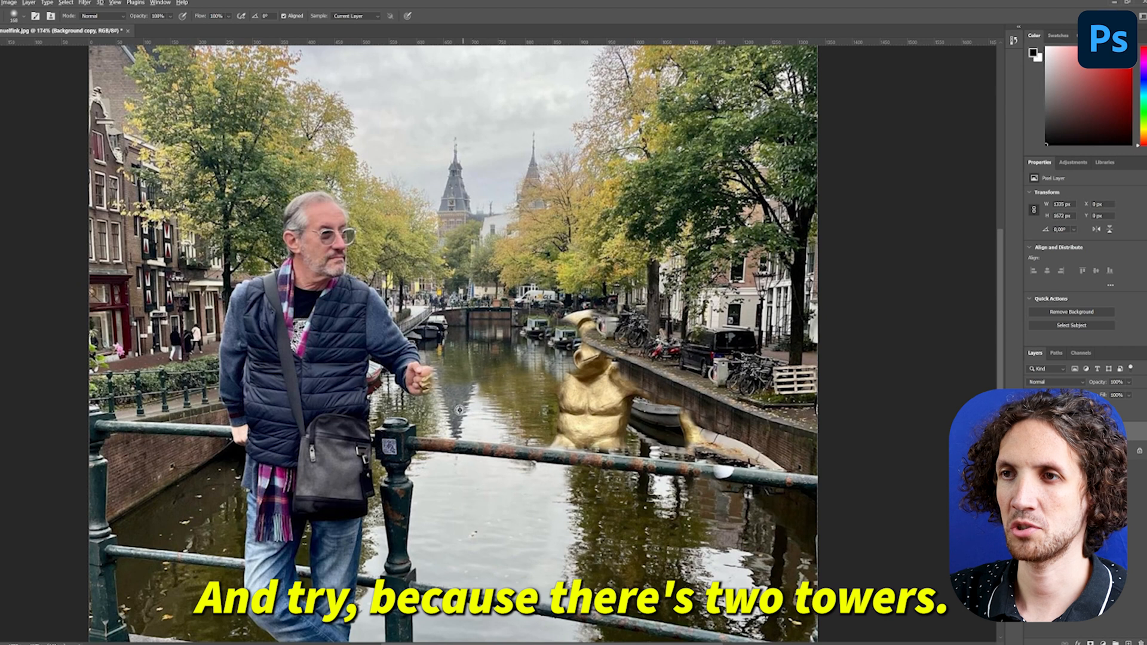
left_click(453, 422, "alt")
left_click_drag(471, 418, 543, 427)
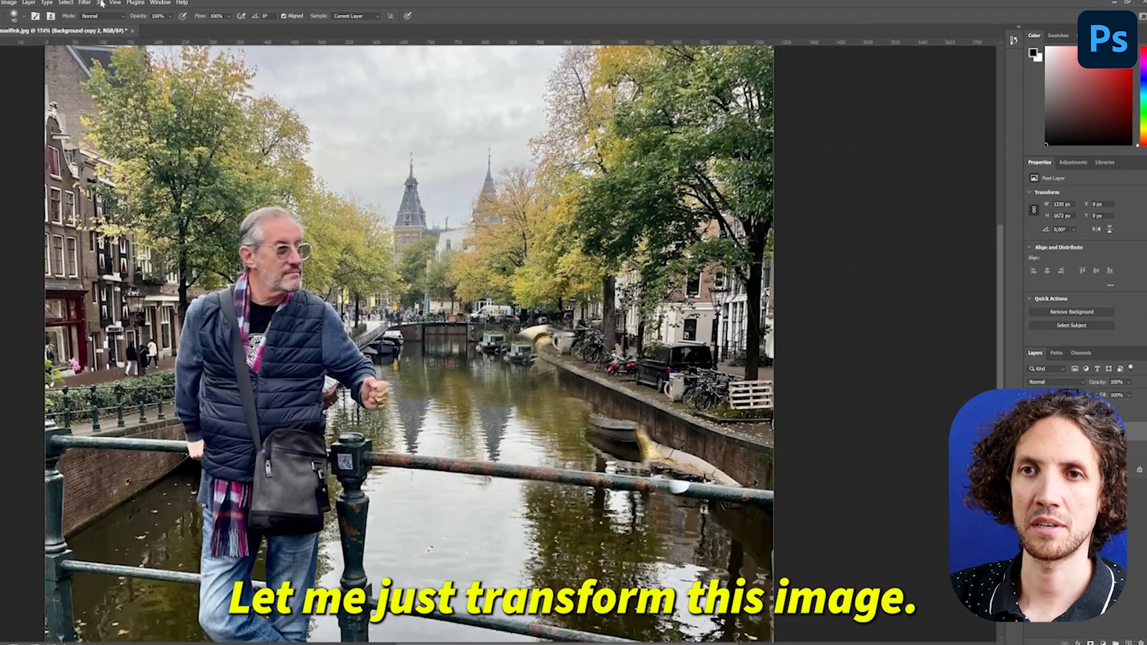
Step: Flip the duplicated photo layer horizontally, copy its brick quay section to a new layer, and place it over the boat area
left_click(28, 5)
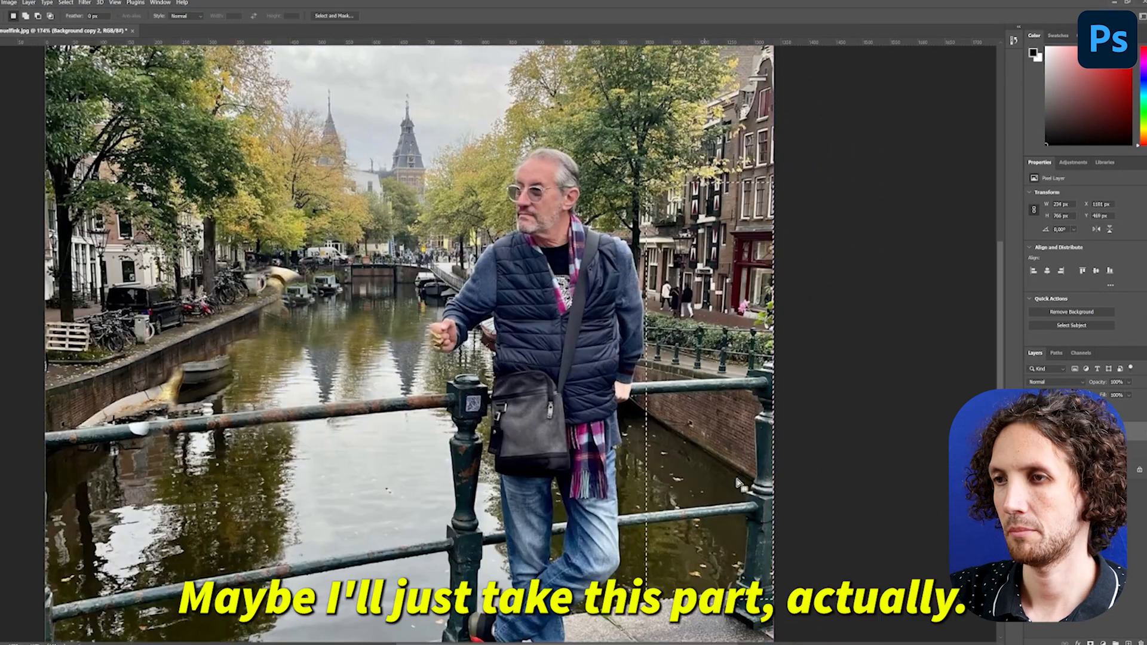
left_click(805, 514)
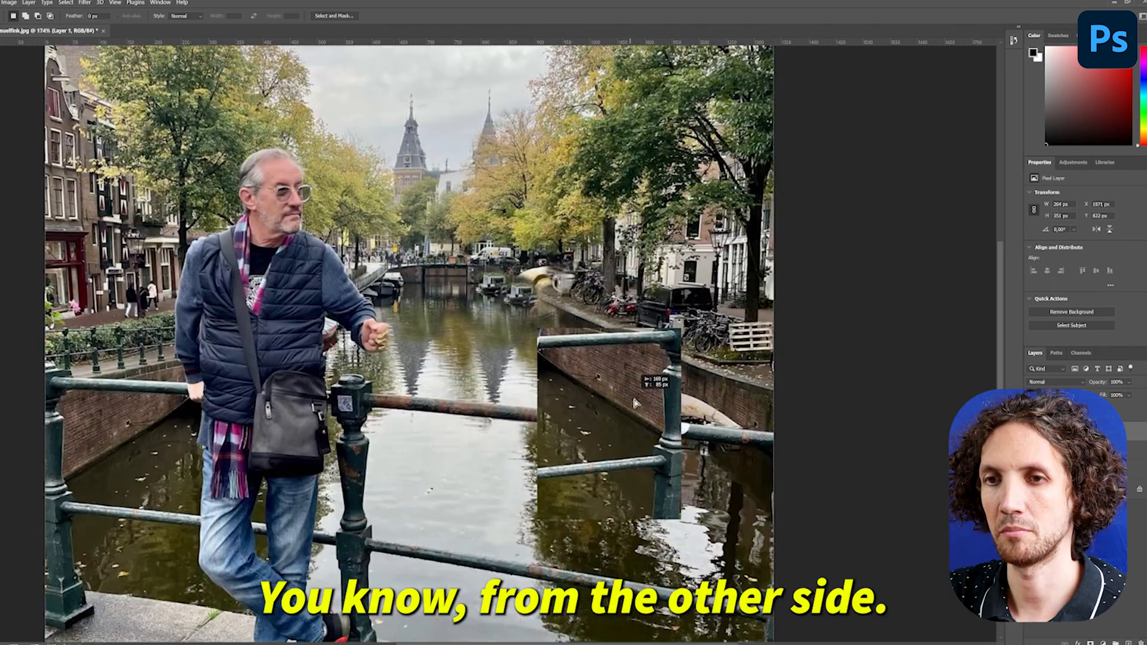
left_click_drag(636, 403, 678, 388)
scroll(644, 357, "up", 4)
Step: Lower the copied quay section's opacity to 34% and cut away the part above the quay edge with the lasso
key("l")
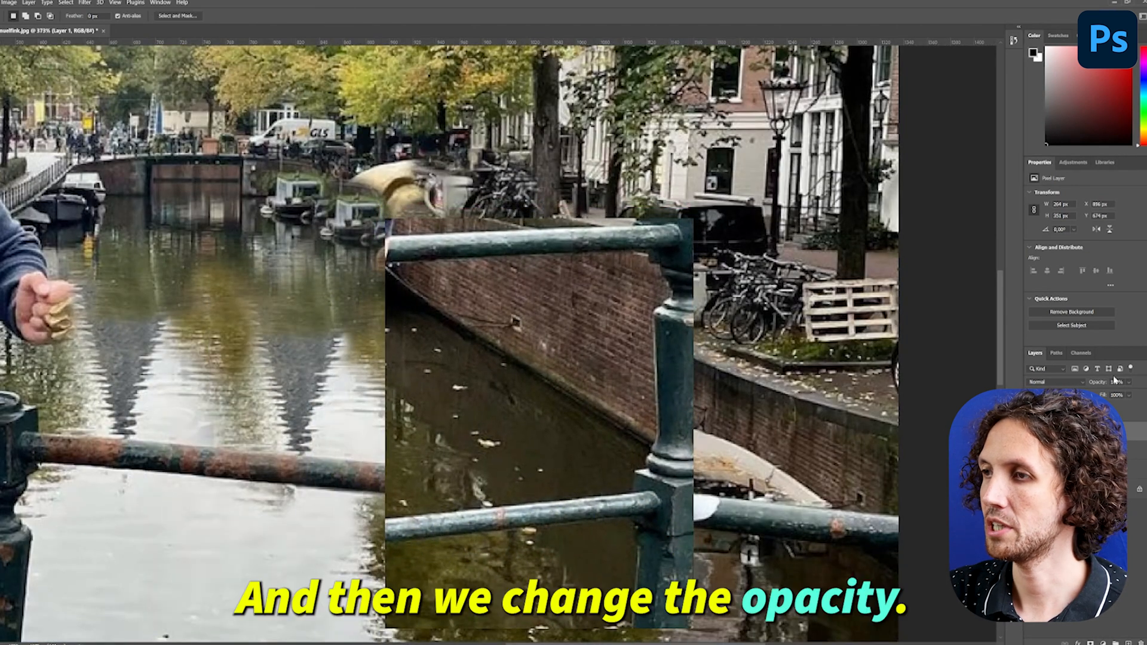
left_click(1112, 391)
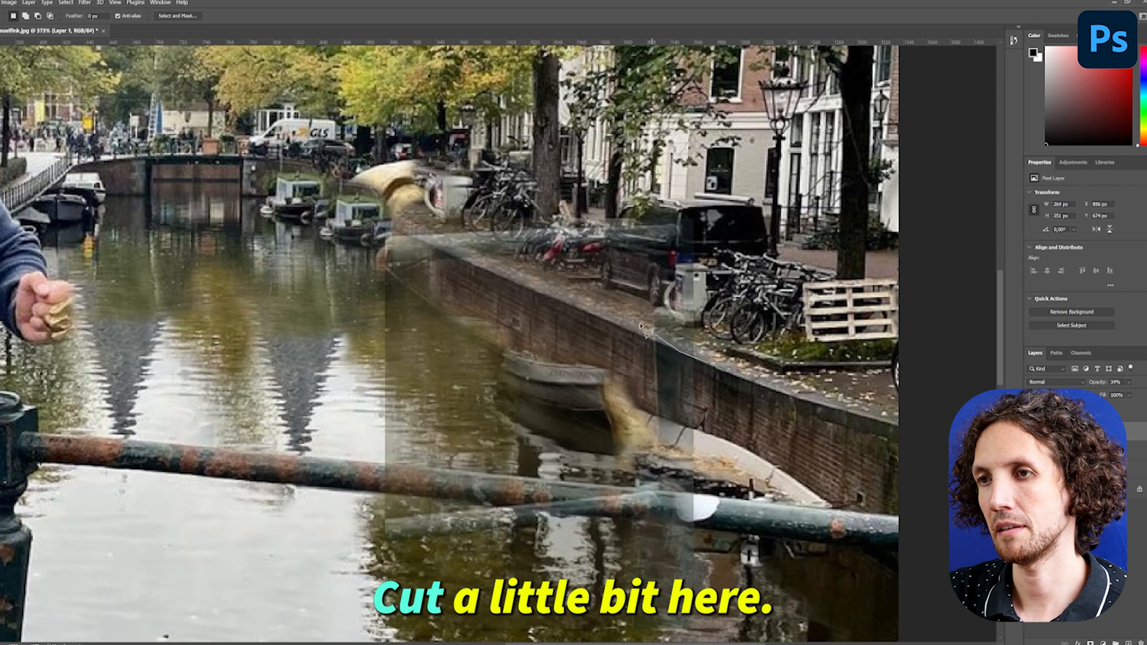
mouse_move(595, 319)
left_mouse_down()
mouse_move(491, 275)
mouse_move(803, 198)
left_mouse_up()
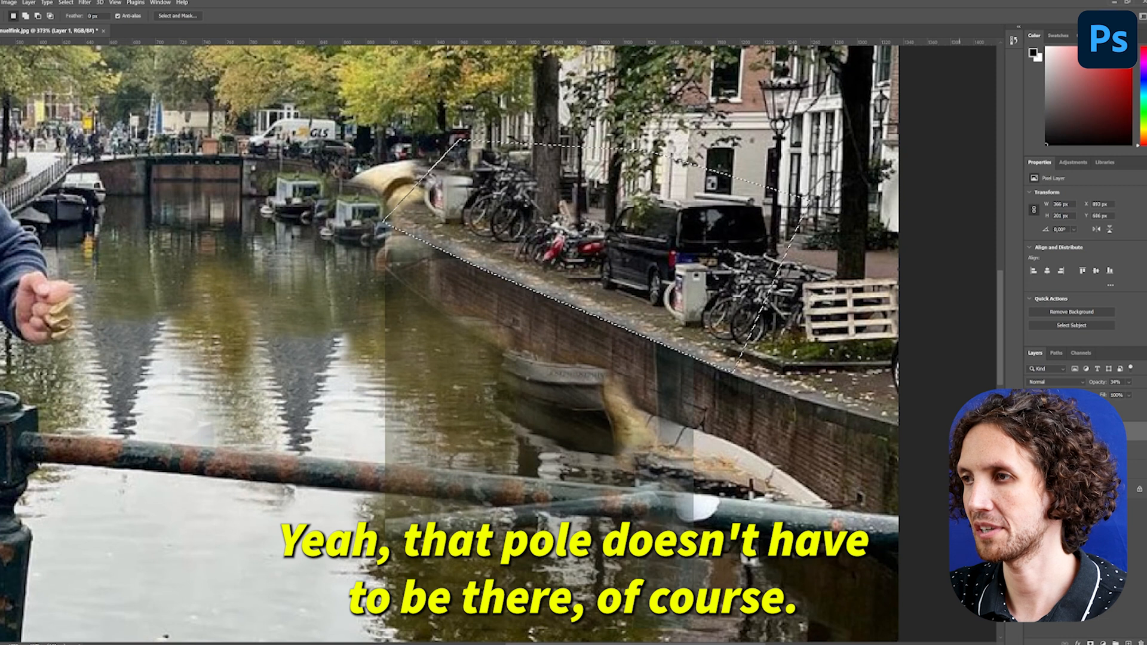
Step: Cut the railing post and railing pieces off the copied quay section, and set the layer's opacity back to 100%
key("7")
key("7")
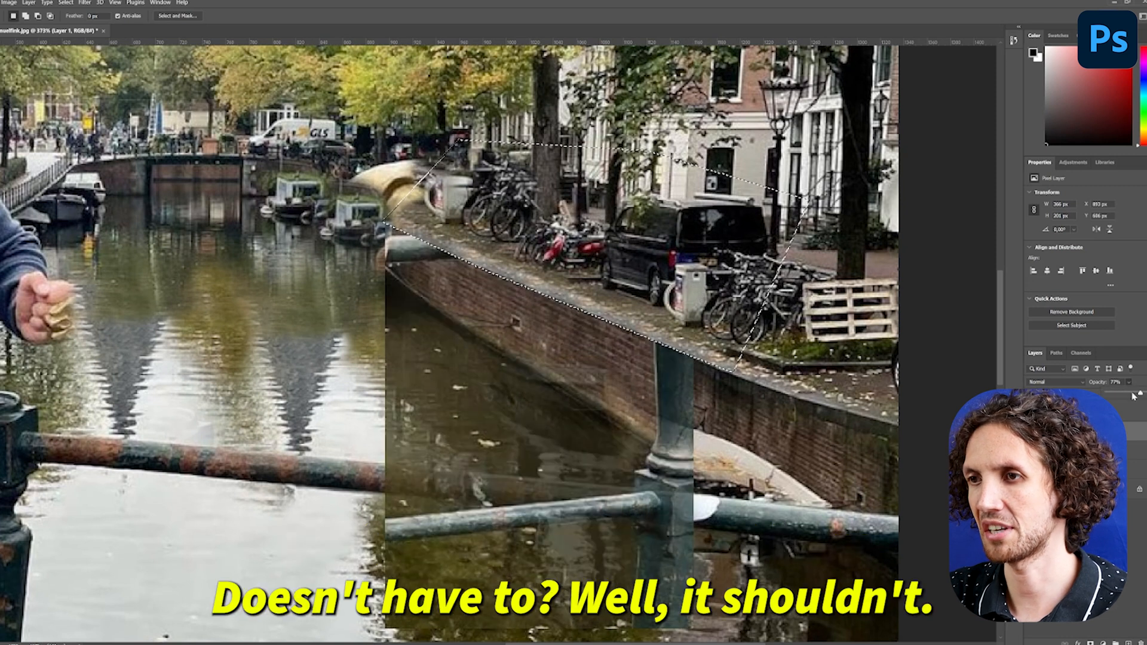
left_click(651, 325)
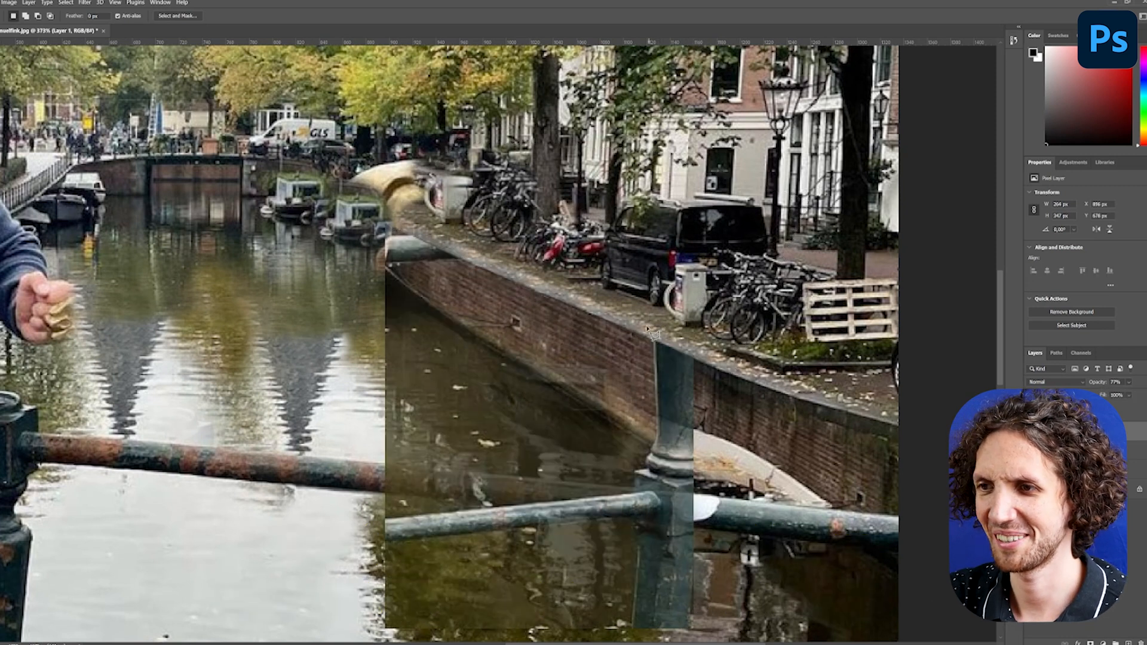
left_click(635, 288)
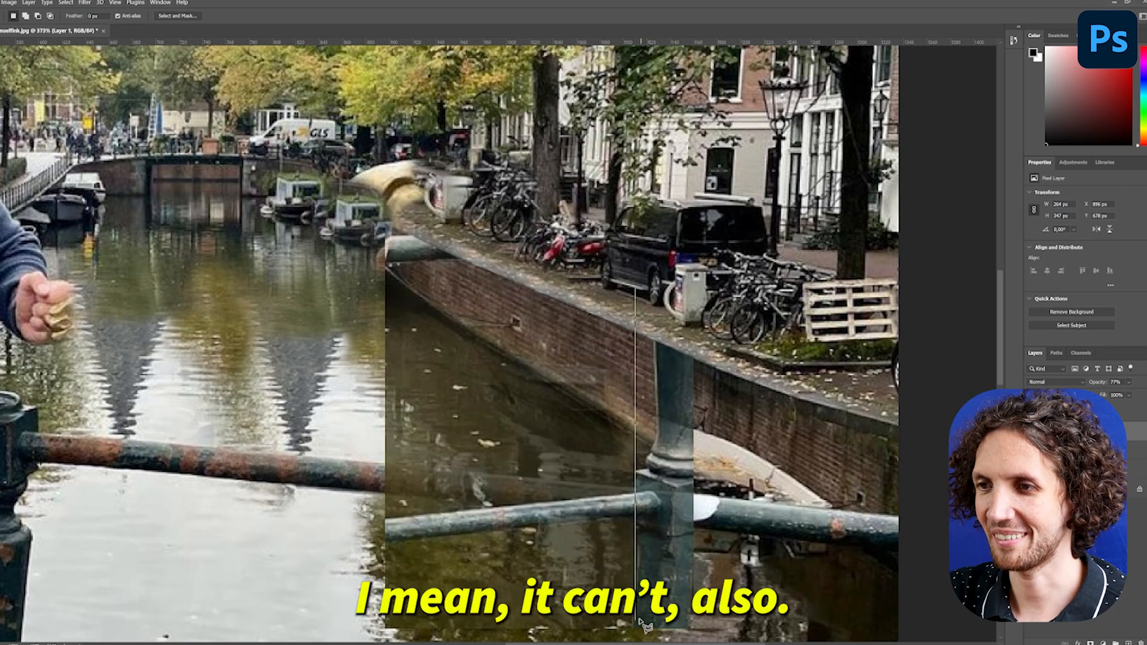
left_click(635, 467)
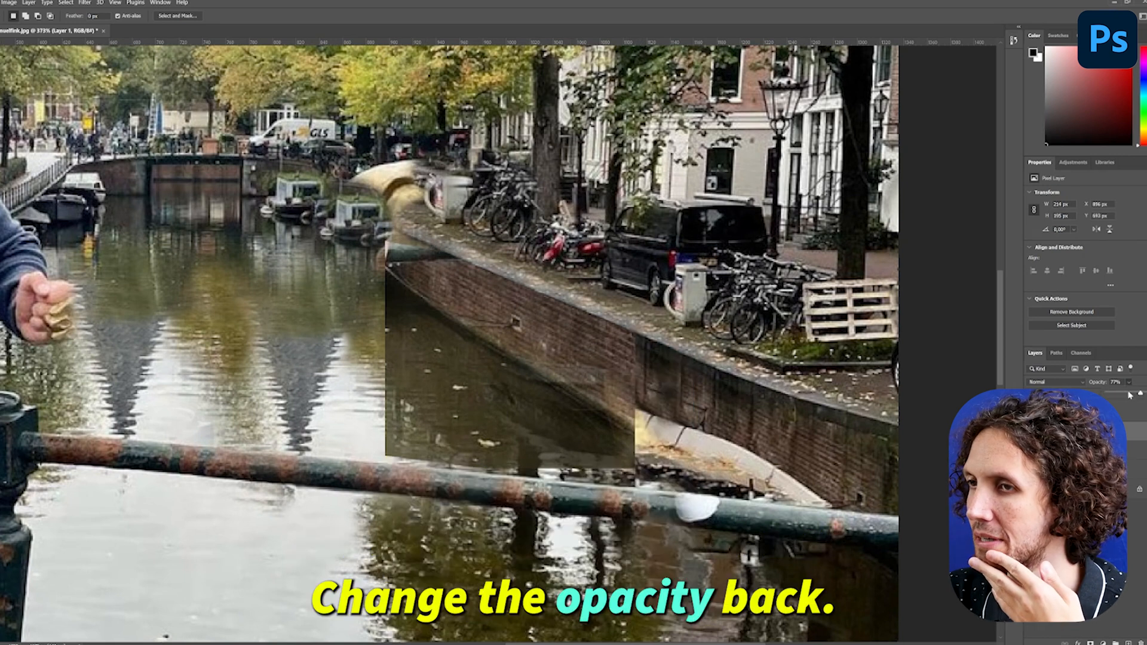
left_click_drag(1130, 395, 1141, 394)
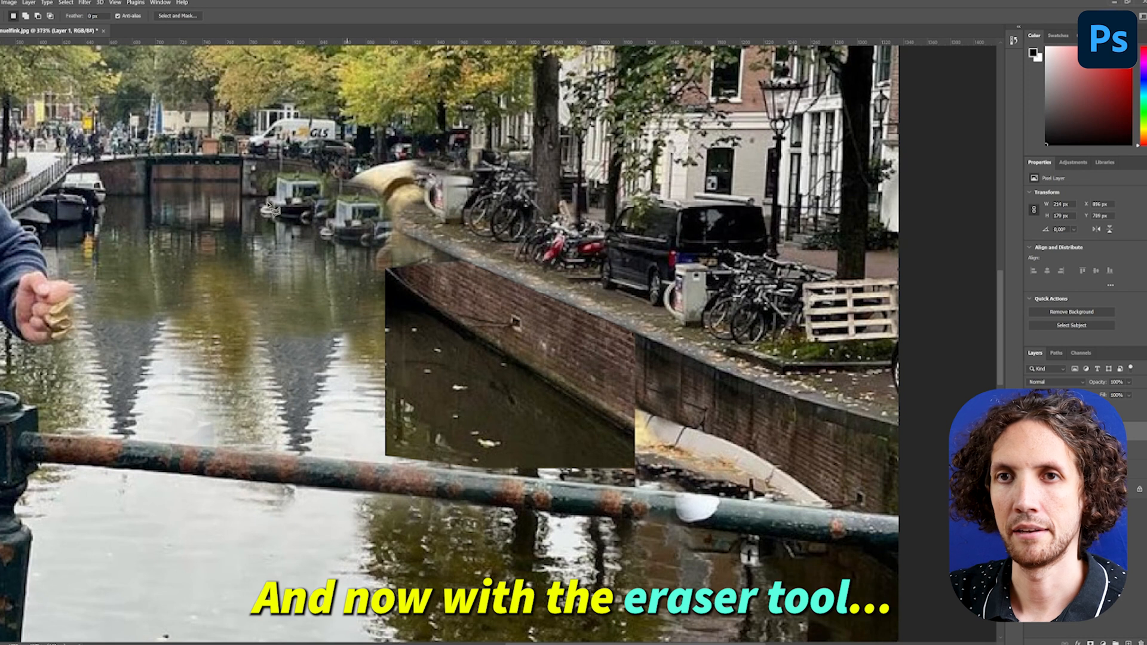
Step: Erase the hard edges of the copied quay section with a larger soft eraser so it blends into the water
key("e")
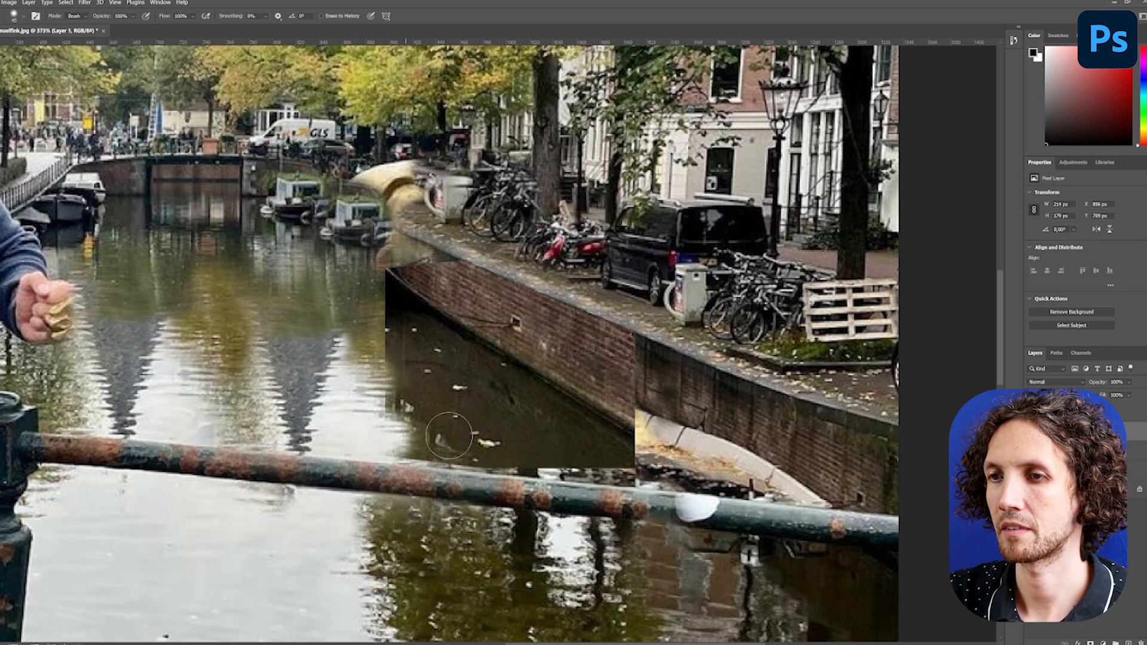
right_click(450, 433)
left_click_drag(504, 400, 529, 401)
key("Return")
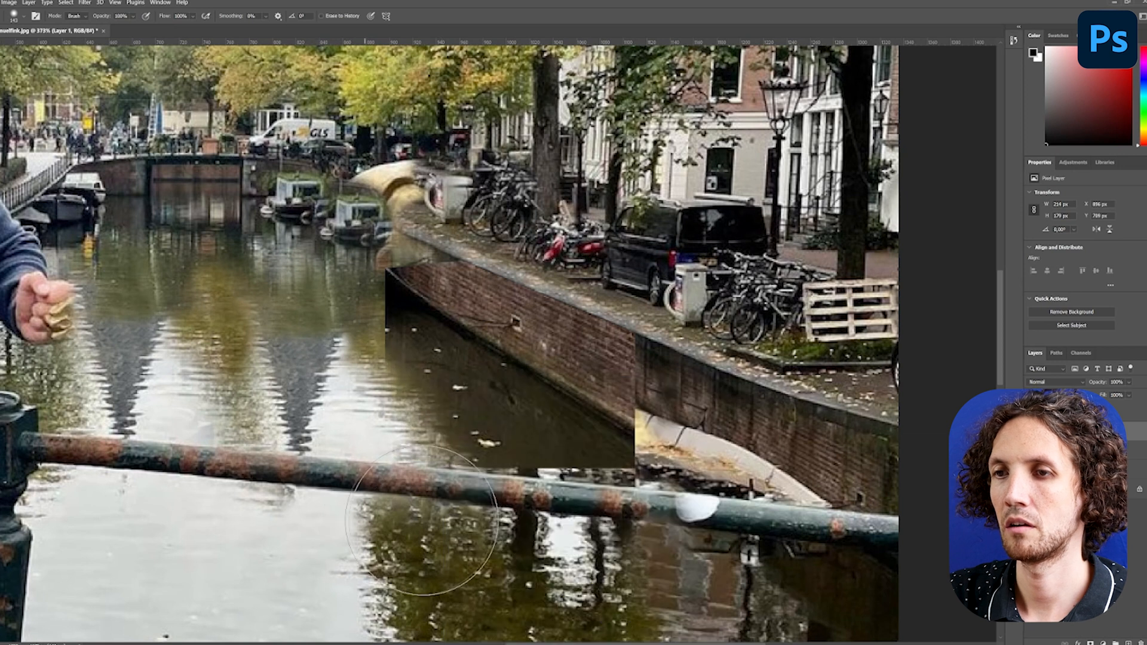
mouse_move(308, 366)
left_mouse_down()
mouse_move(322, 341)
mouse_move(358, 323)
left_mouse_up()
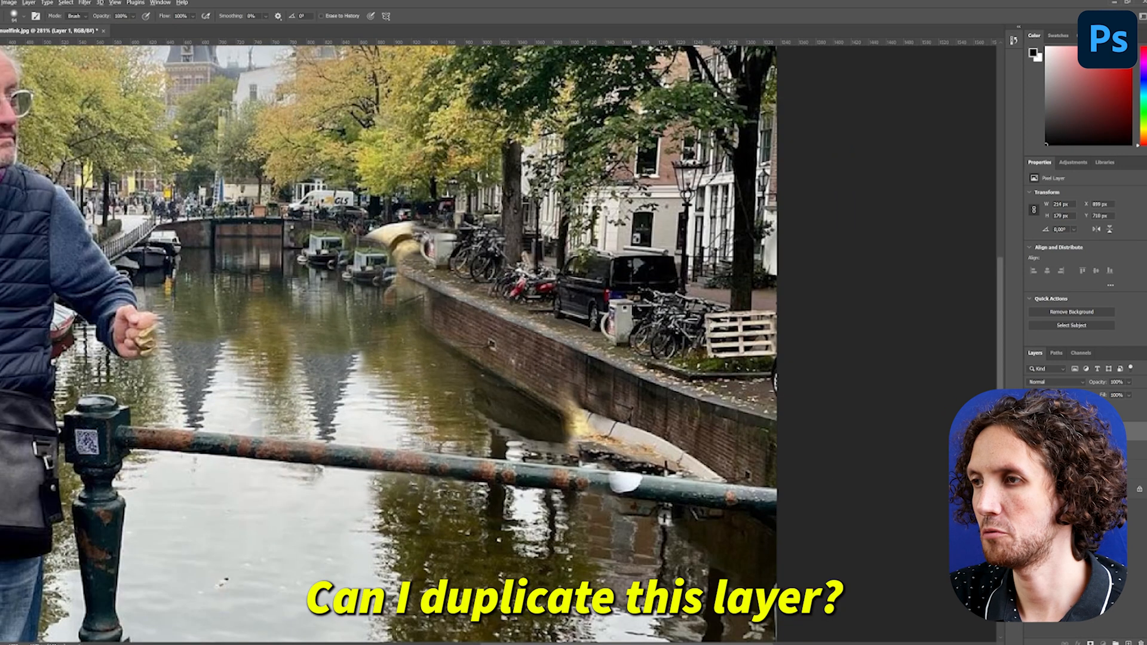
Step: Duplicate the blended quay section and shift the copy further along the wall over the second boat
key("ctrl+j")
key("ctrl+shift+Right")
key("ctrl+shift+Right")
key("ctrl+shift+Right")
key("ctrl+shift+Right")
key("ctrl+shift+Right")
key("ctrl+shift+Right")
key("ctrl+shift+Right")
key("ctrl+shift+Right")
key("ctrl+shift+Right")
key("ctrl+shift+Right")
key("ctrl+shift+Right")
key("ctrl+shift+Right")
key("ctrl+shift+Right")
key("ctrl+shift+Right")
key("ctrl+shift+Right")
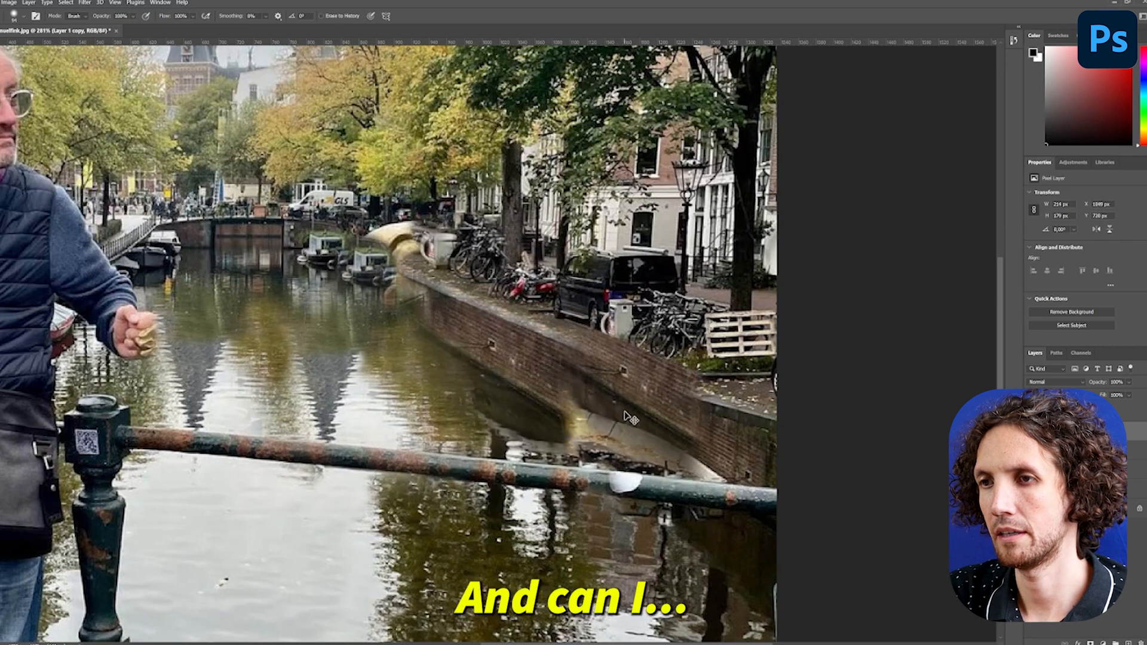
key("ctrl+shift+Down")
key("ctrl+shift+Down")
key("ctrl+shift+Down")
key("ctrl+shift+Down")
key("ctrl+shift+Down")
key("ctrl+shift+Down")
key("ctrl+shift+Down")
key("ctrl+shift+Down")
key("ctrl+shift+Down")
key("ctrl+shift+Down")
key("ctrl+shift+Down")
key("ctrl+shift+Down")
key("ctrl+shift+Down")
key("ctrl+shift+Down")
key("ctrl+shift+Left")
key("ctrl+shift+Left")
key("ctrl+shift+Left")
key("ctrl+shift+Left")
key("ctrl+shift+Left")
key("ctrl+shift+Up")
key("ctrl+shift+Up")
key("ctrl+shift+Up")
key("ctrl+shift+Up")
key("ctrl+shift+Up")
key("ctrl+shift+Up")
key("ctrl+shift+Up")
key("ctrl+shift+Up")
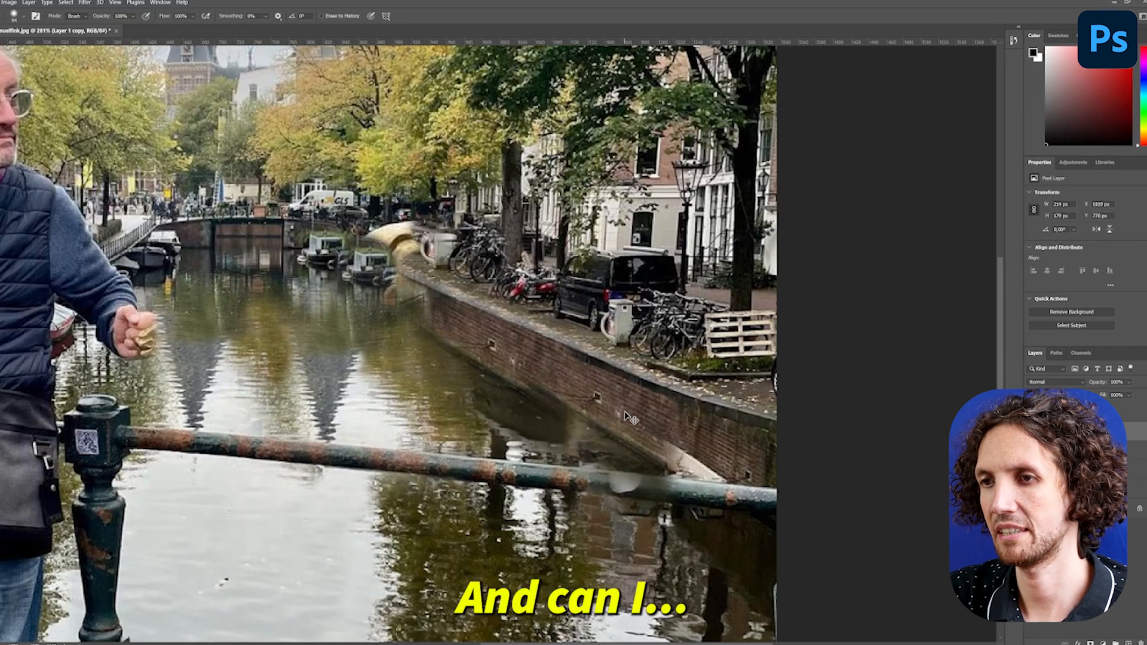
Step: Transform the duplicated quay section to about 256 px wide, aligning it with the brick wall over the second boat
key("ctrl+t")
key("Return")
key("e")
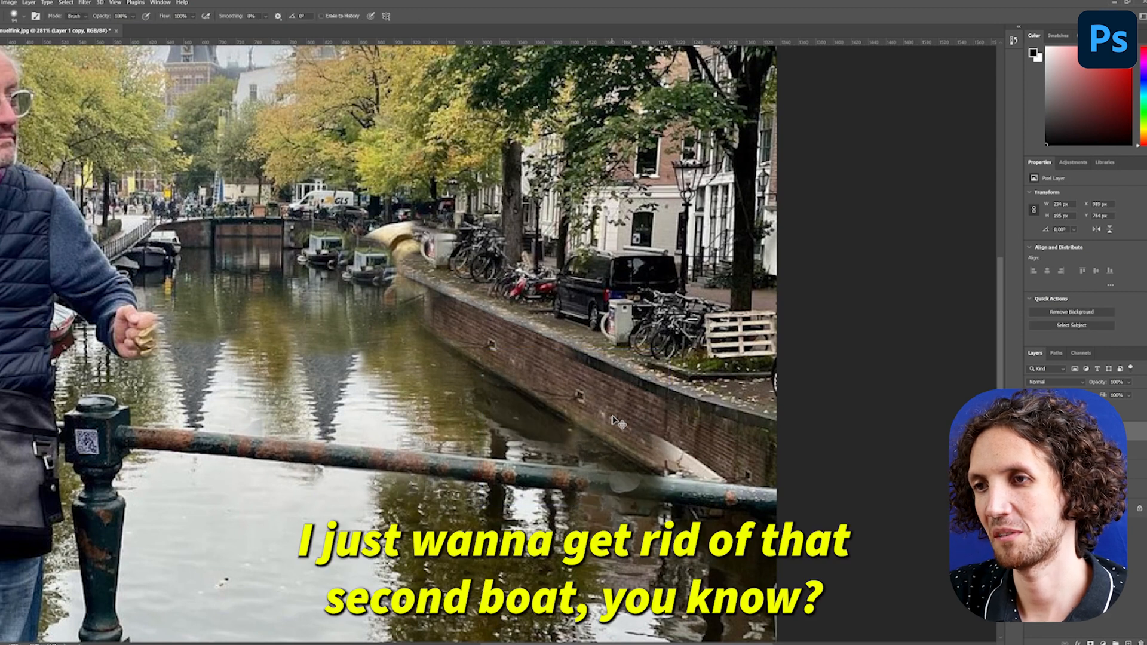
key("ctrl+t")
key("Return")
key("e")
scroll(646, 472, "up", 1, "alt")
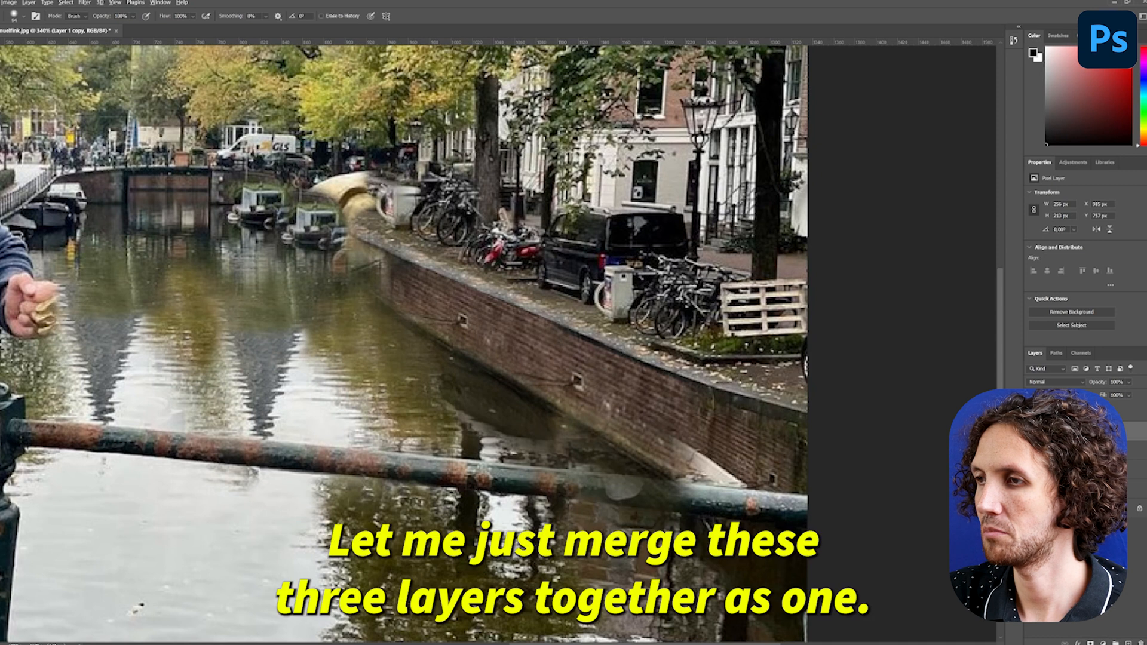
Step: Merge the canal retouching layers into one and toggle its visibility to compare the cleaned photo with the original
key("ctrl+shift+e")
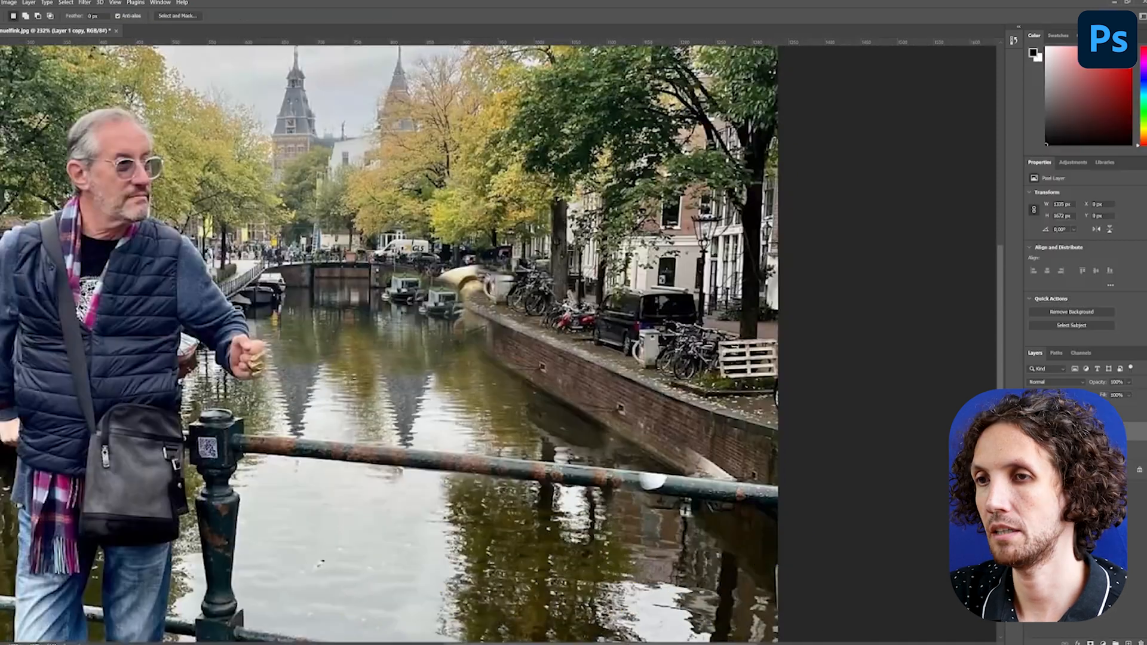
left_click(1032, 432)
left_click(1032, 432)
left_click(1032, 432)
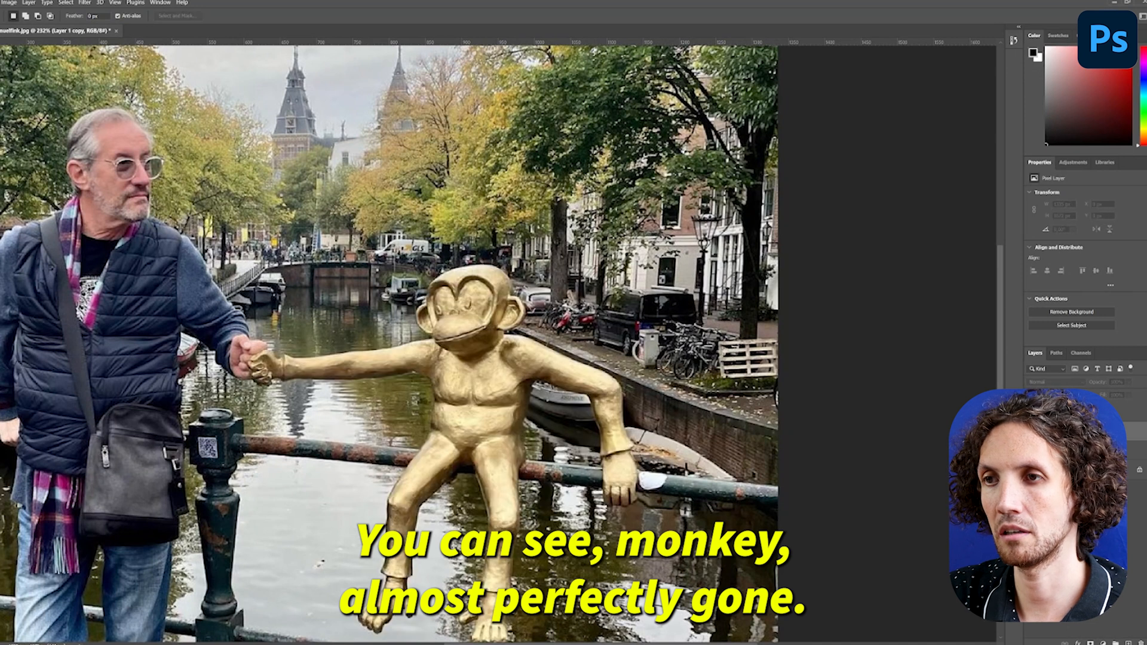
left_click(1032, 432)
left_click(1032, 432)
left_click(1032, 432)
scroll(687, 463, "up", 5)
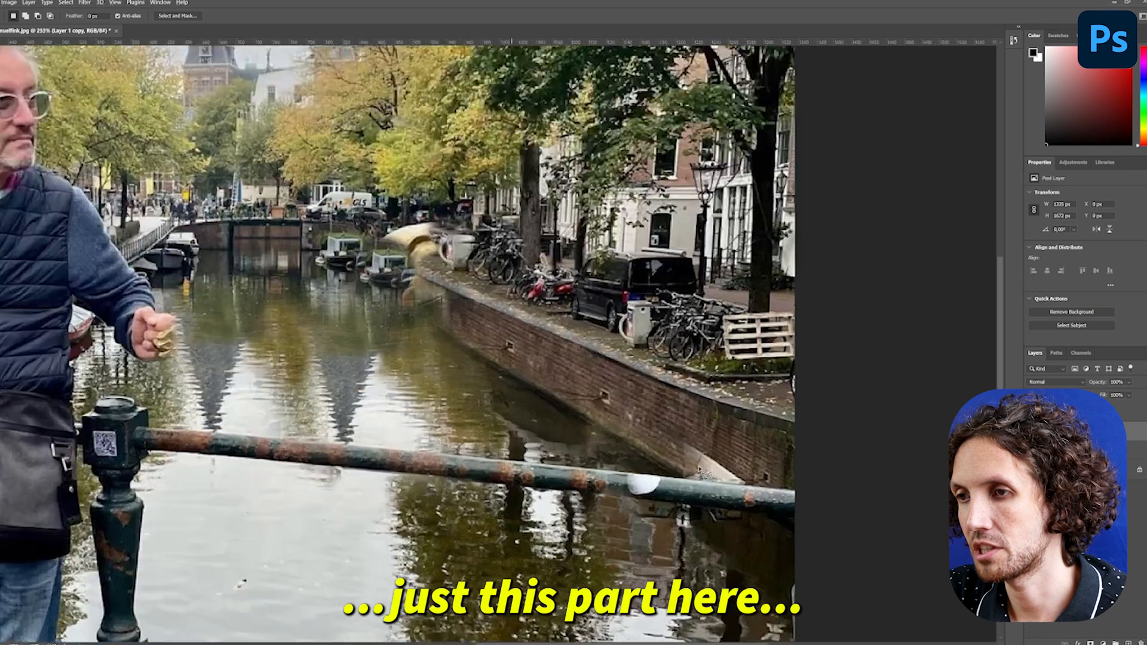
scroll(717, 469, "down", 8)
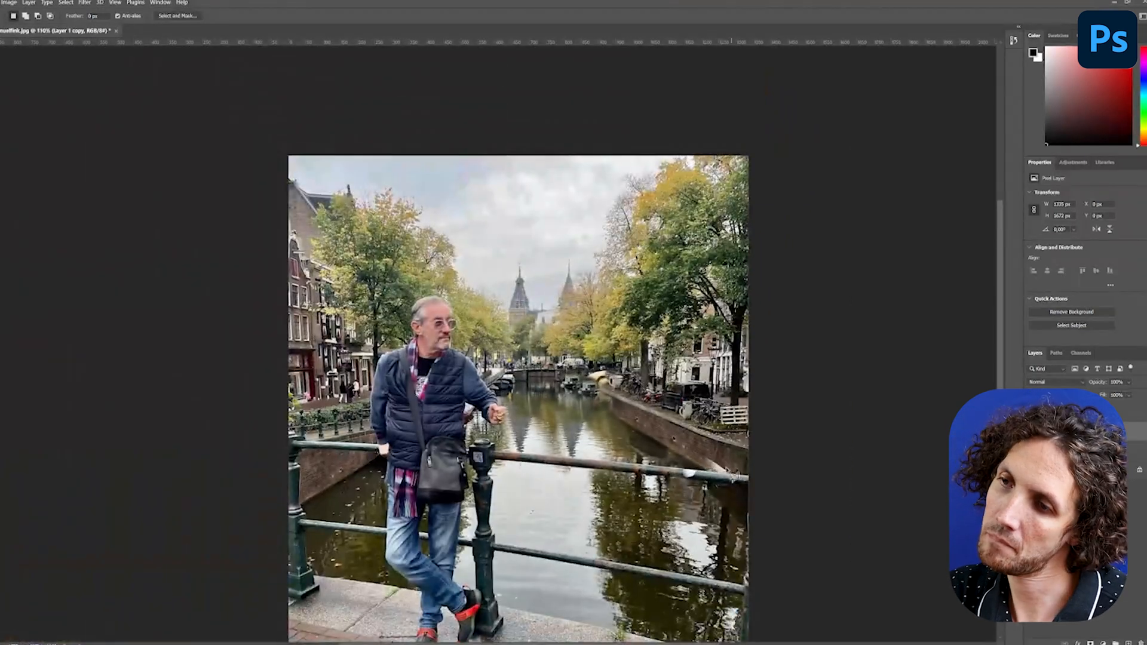
Step: Clone brick wall texture over the mooring rope and the white boat remnant at the foot of the quay wall
key("s")
scroll(729, 481, "up", 7)
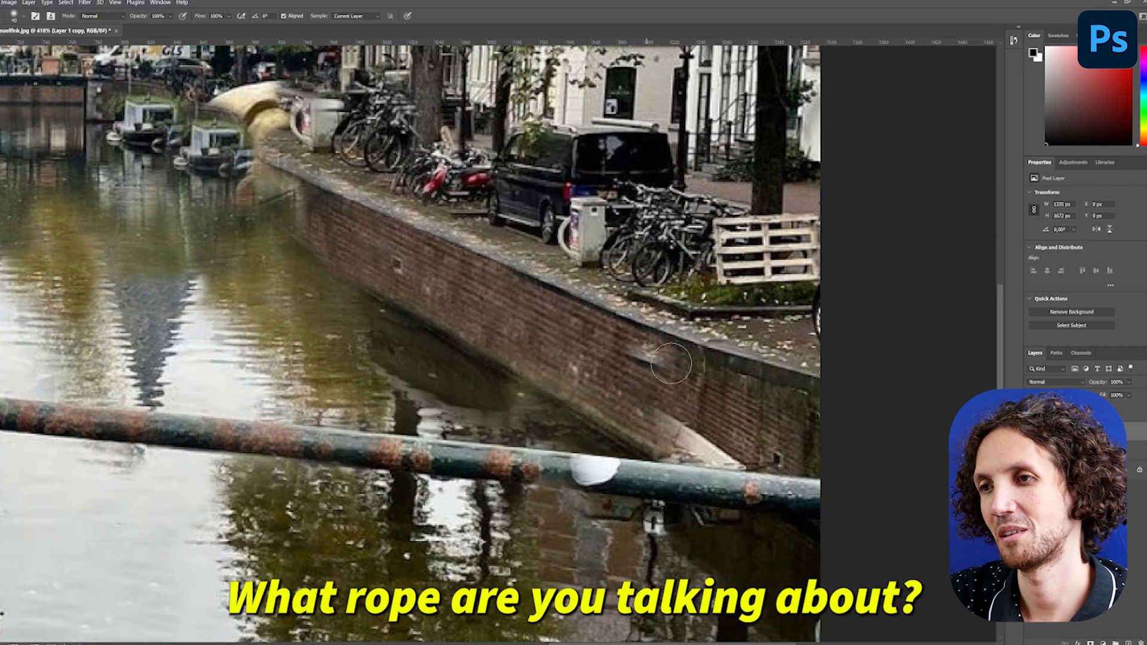
left_click(609, 359, "alt")
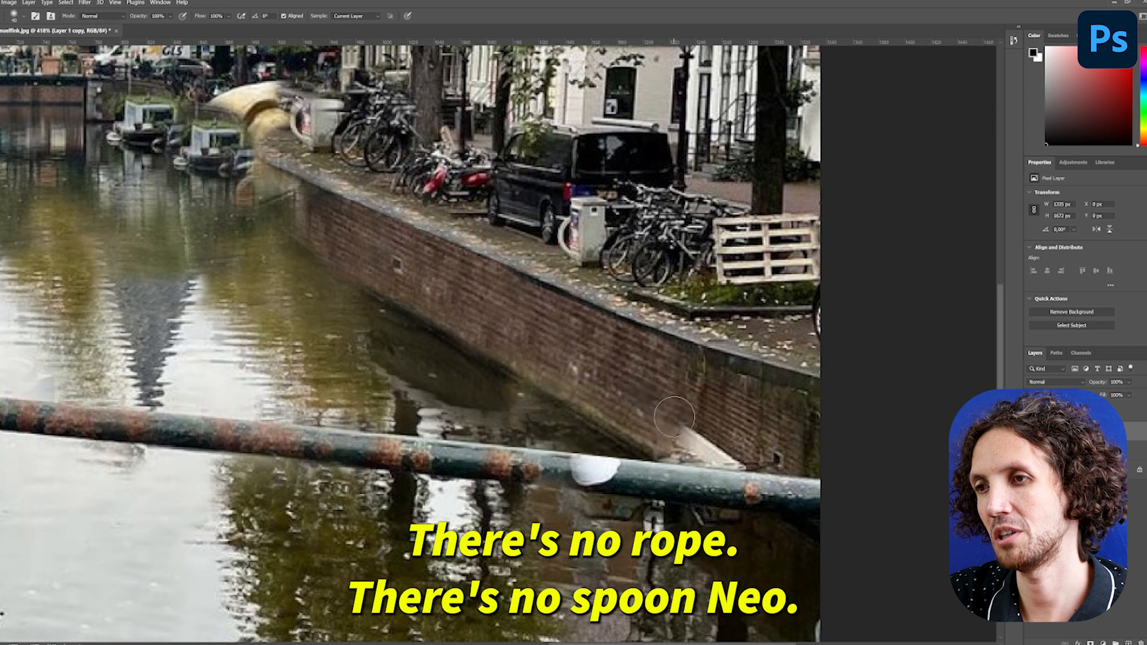
mouse_move(679, 427)
left_mouse_down()
mouse_move(674, 439)
mouse_move(732, 457)
mouse_move(719, 454)
left_mouse_up()
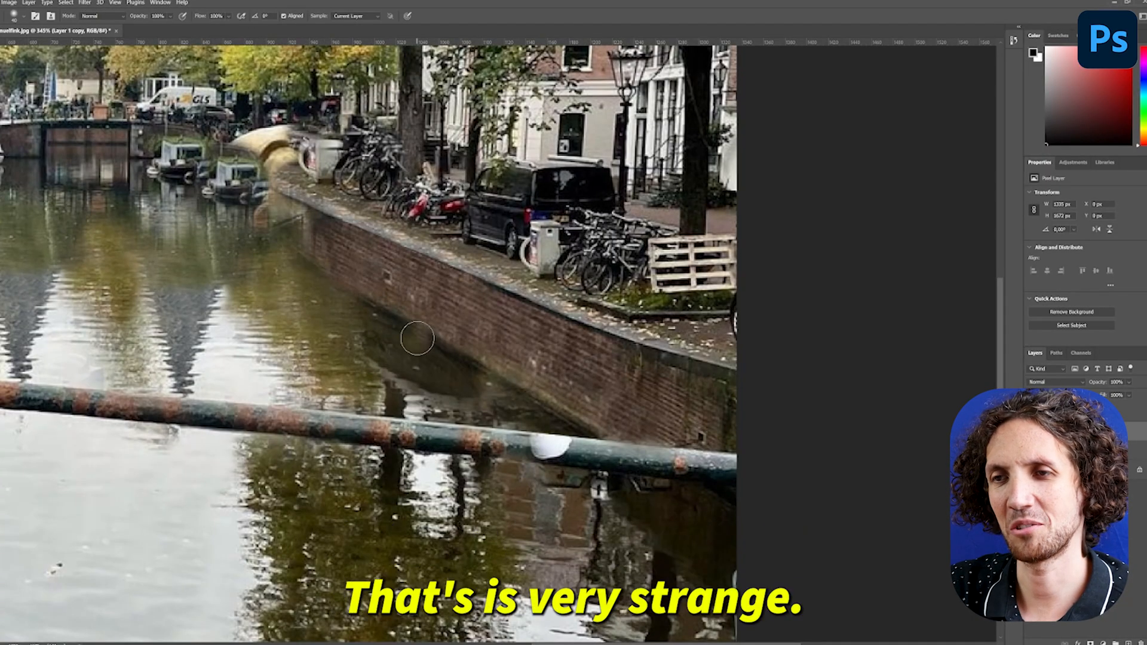
Step: Examine the water and quay wall up close and from afar for leftover traces of the boat and its reflection
scroll(322, 351, "down", 5)
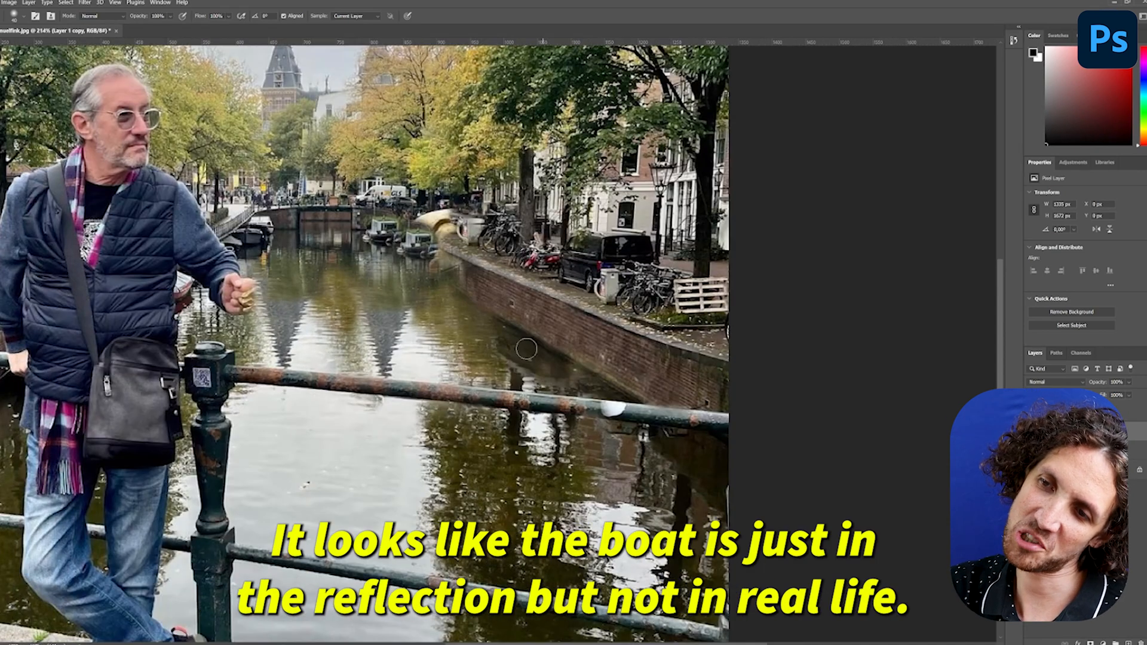
scroll(547, 371, "up", 3)
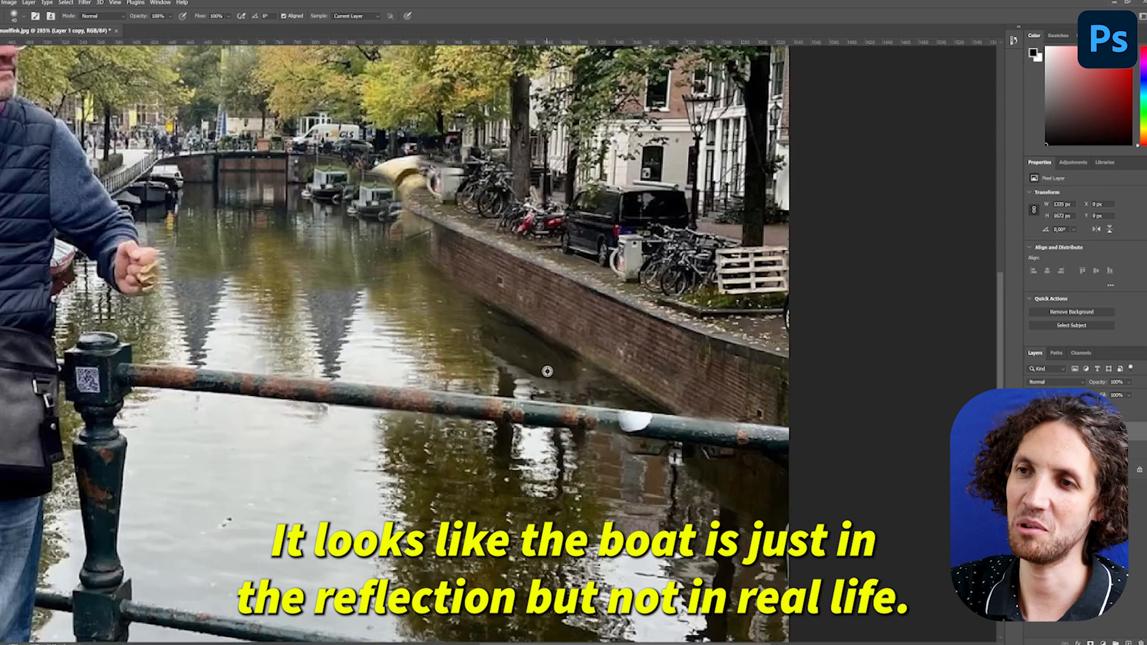
scroll(548, 371, "down", 6)
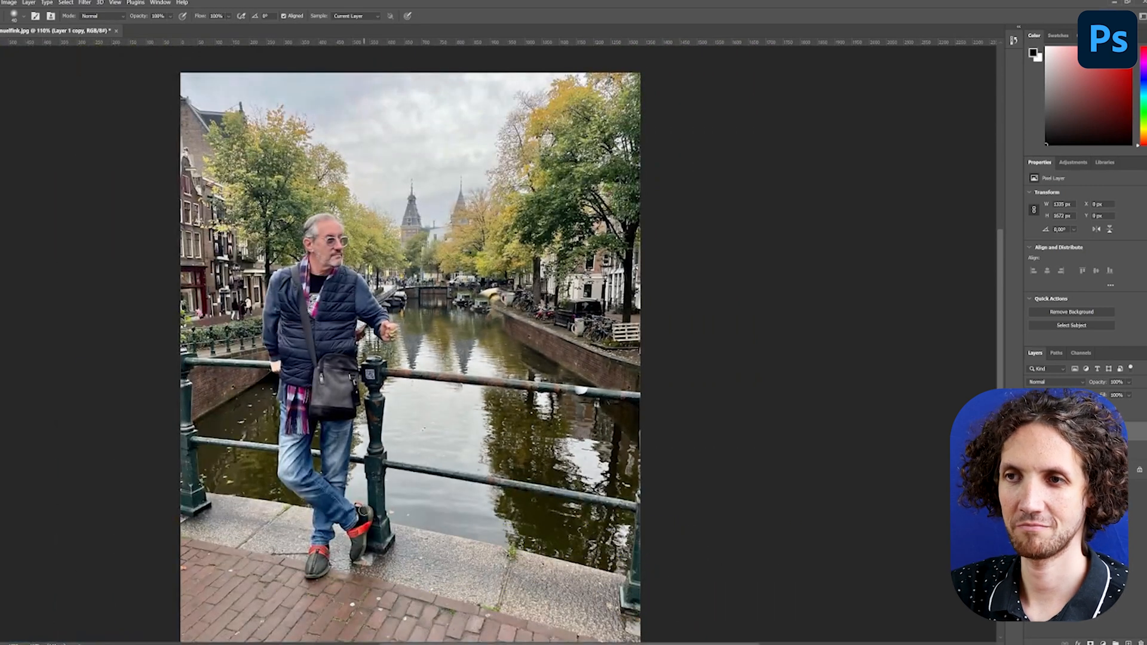
scroll(421, 407, "down", 3)
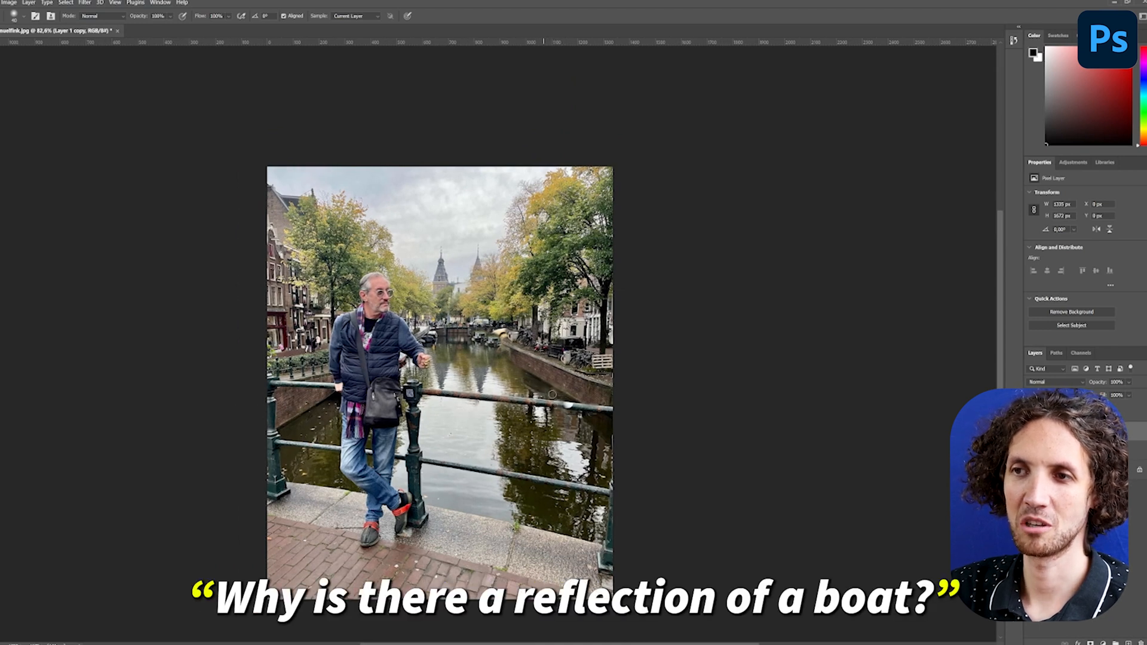
scroll(553, 395, "up", 4)
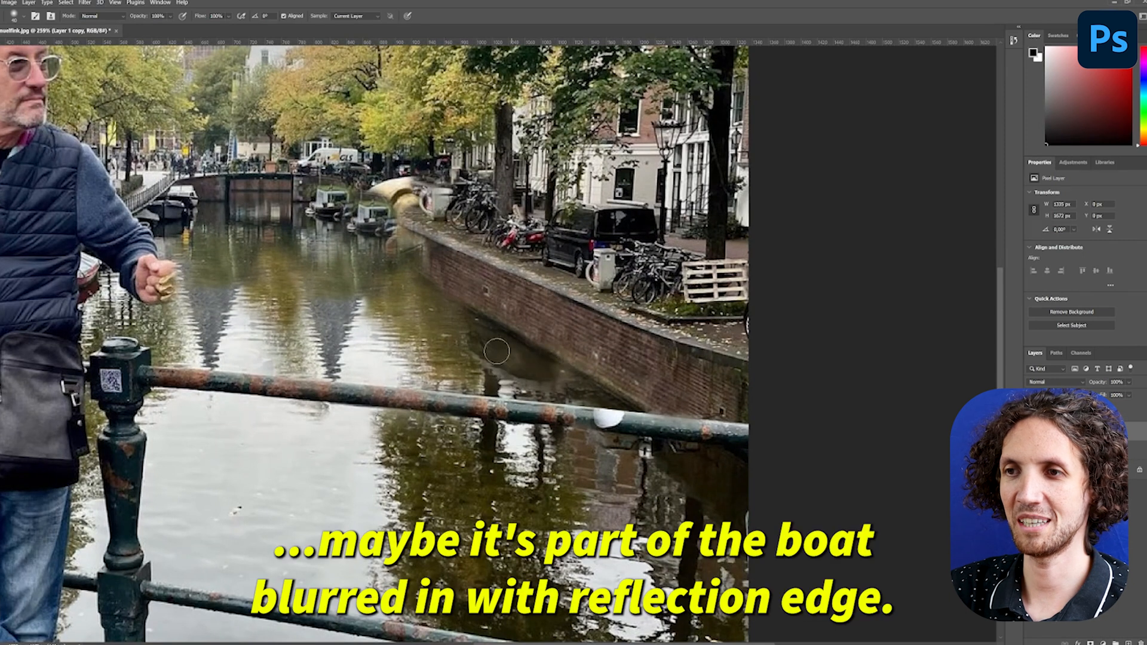
scroll(510, 386, "down", 1)
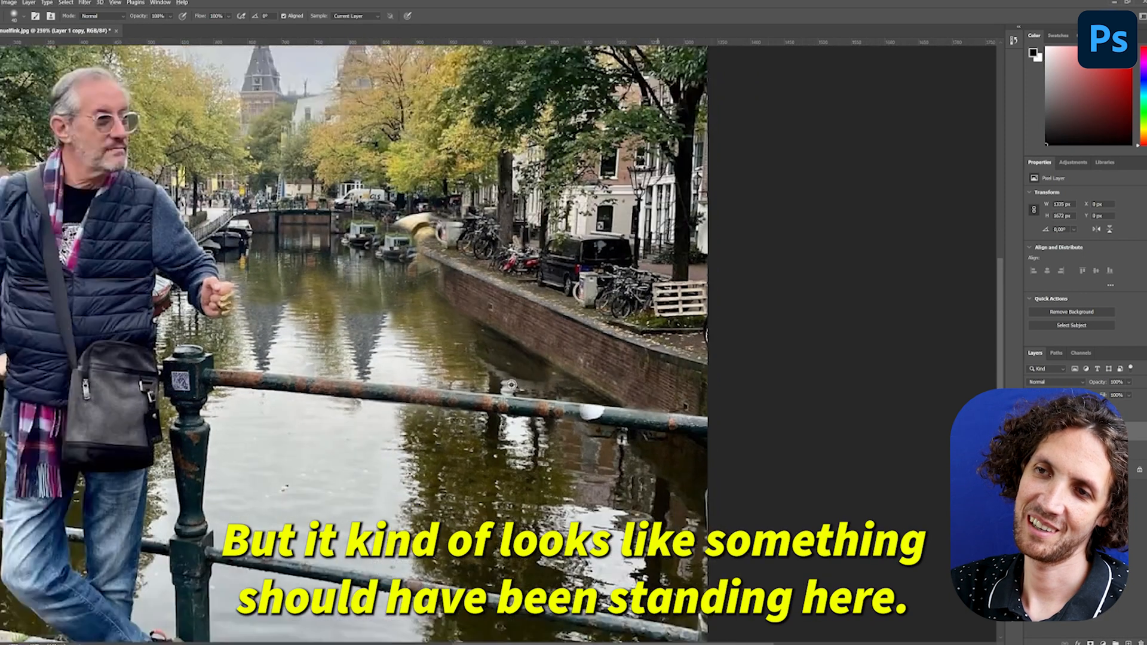
scroll(509, 385, "down", 1)
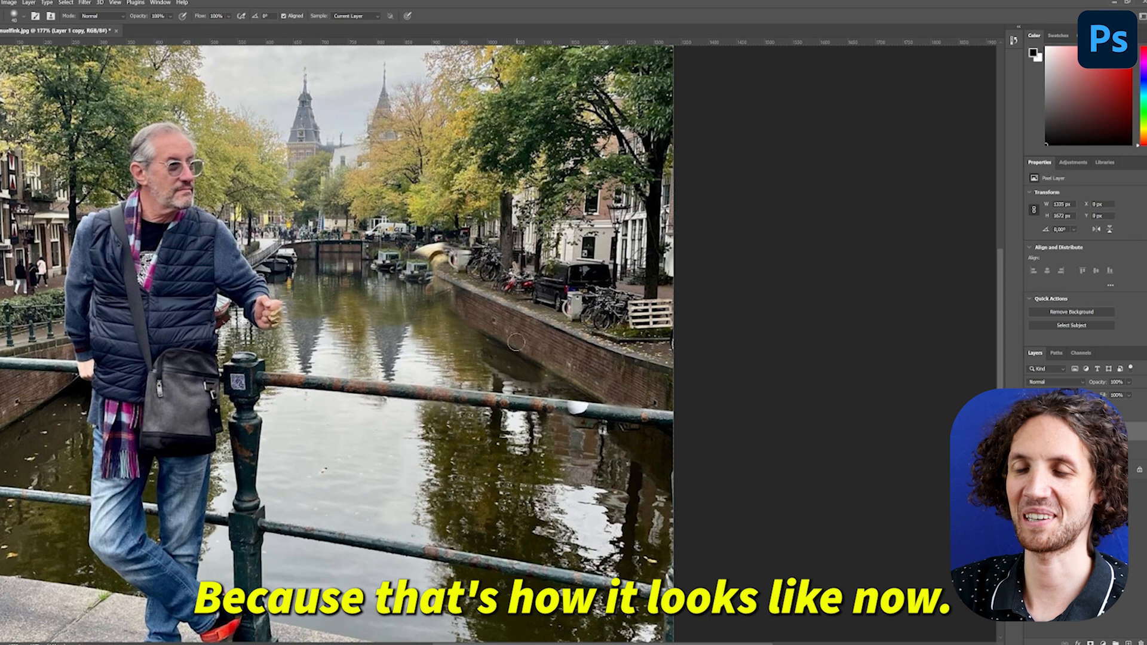
scroll(395, 334, "up", 1)
scroll(395, 334, "down", 1)
scroll(396, 306, "up", 5)
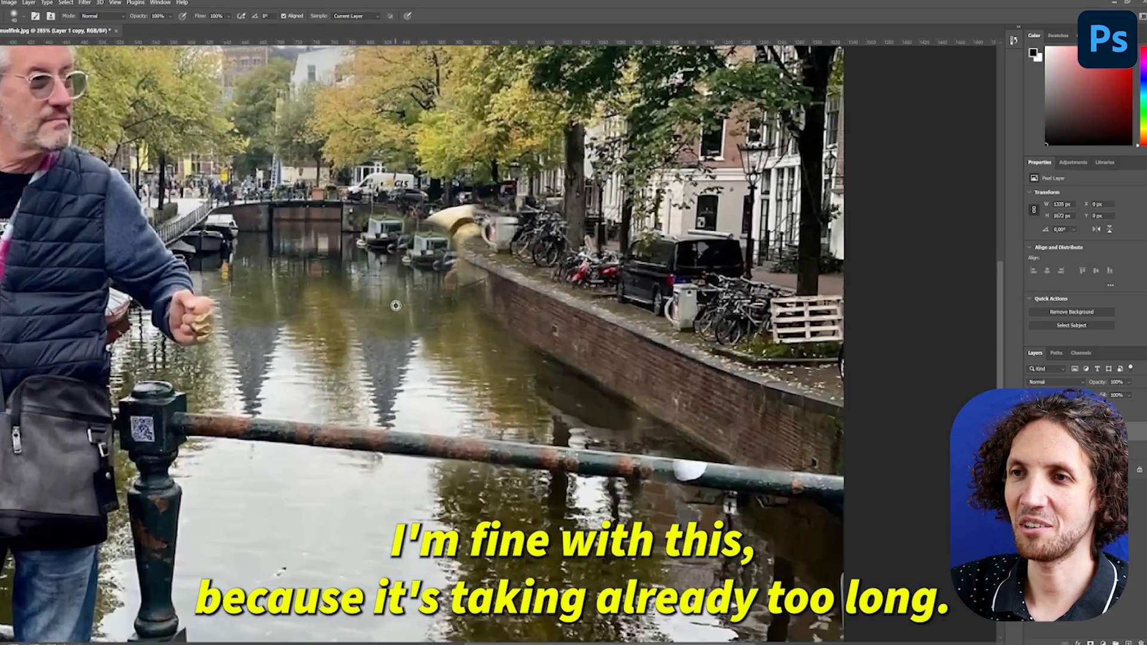
Step: Clone the parked black van and bikes over the golden statue remnant at the far end of the quay
scroll(468, 310, "up", 2)
scroll(749, 357, "up", 2)
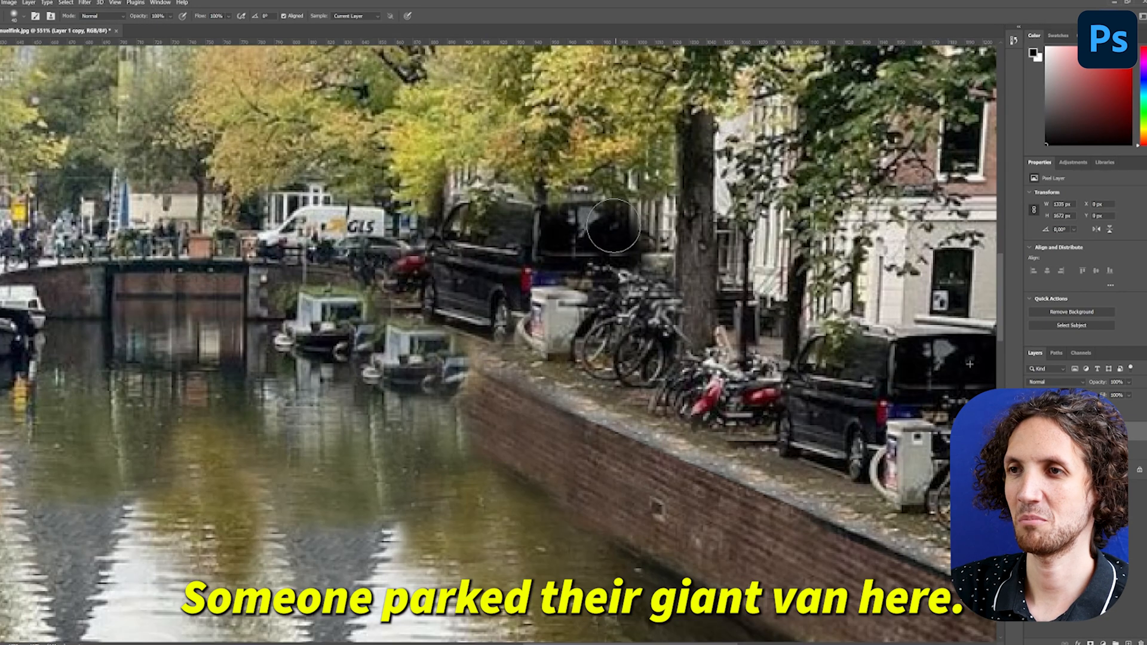
mouse_move(603, 227)
left_mouse_down()
mouse_move(626, 249)
mouse_move(613, 233)
mouse_move(619, 277)
mouse_move(620, 249)
mouse_move(555, 225)
mouse_move(484, 222)
left_mouse_up()
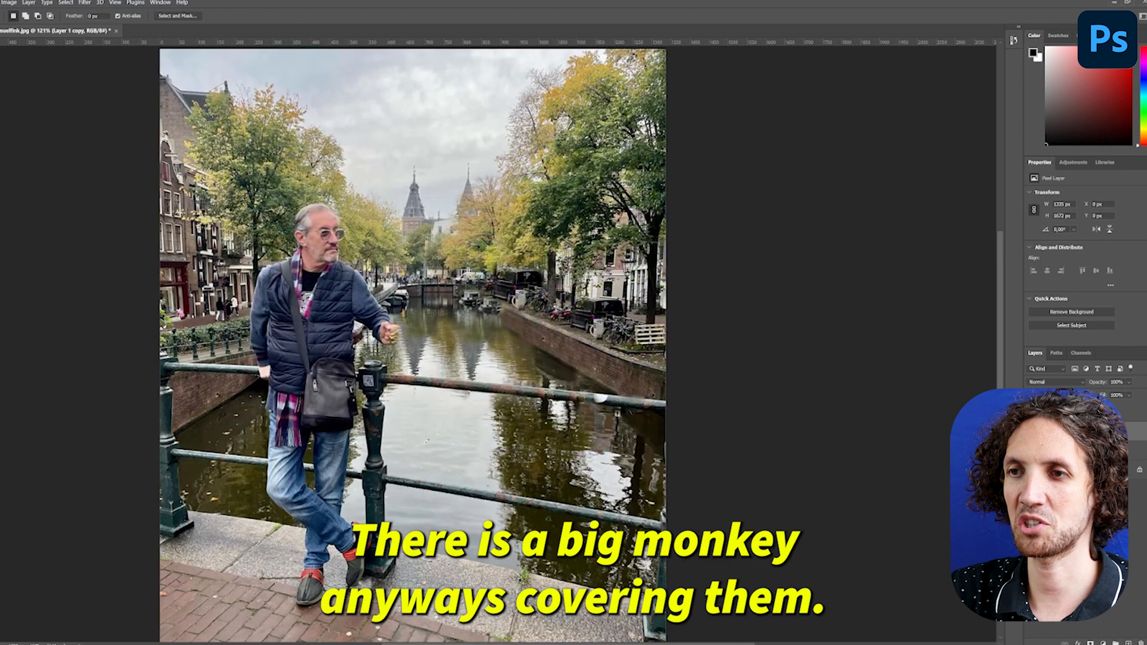
Step: Select the monkey in the placed jungle photo with Select Subject and add its tail below the pipe to the selection
left_click(67, 3)
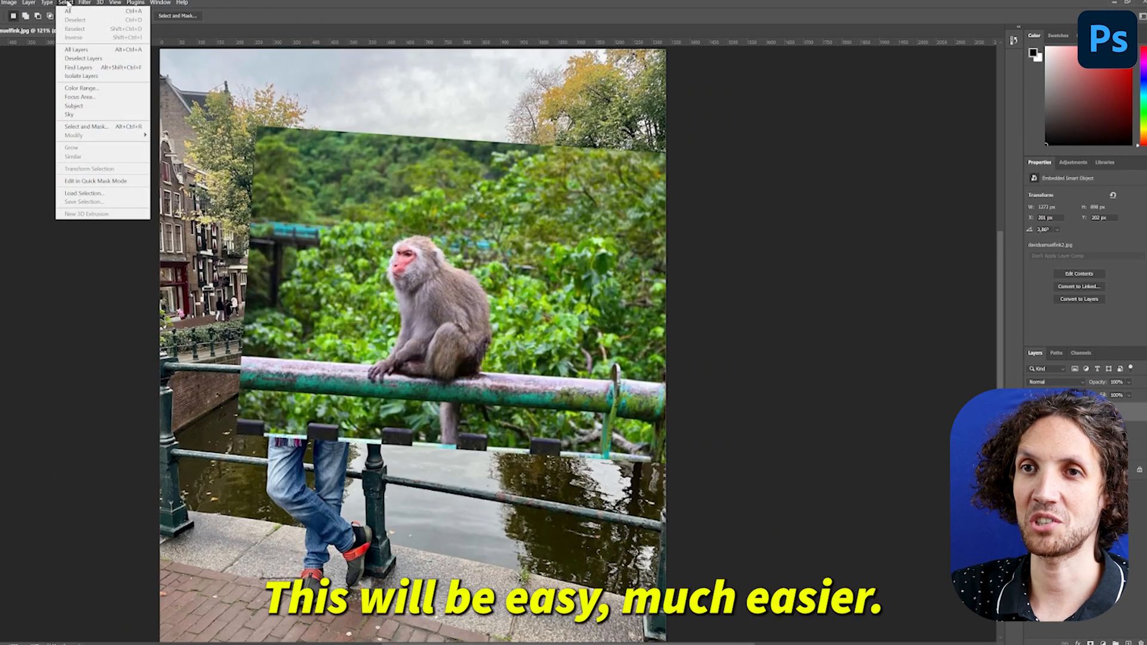
left_click(74, 106)
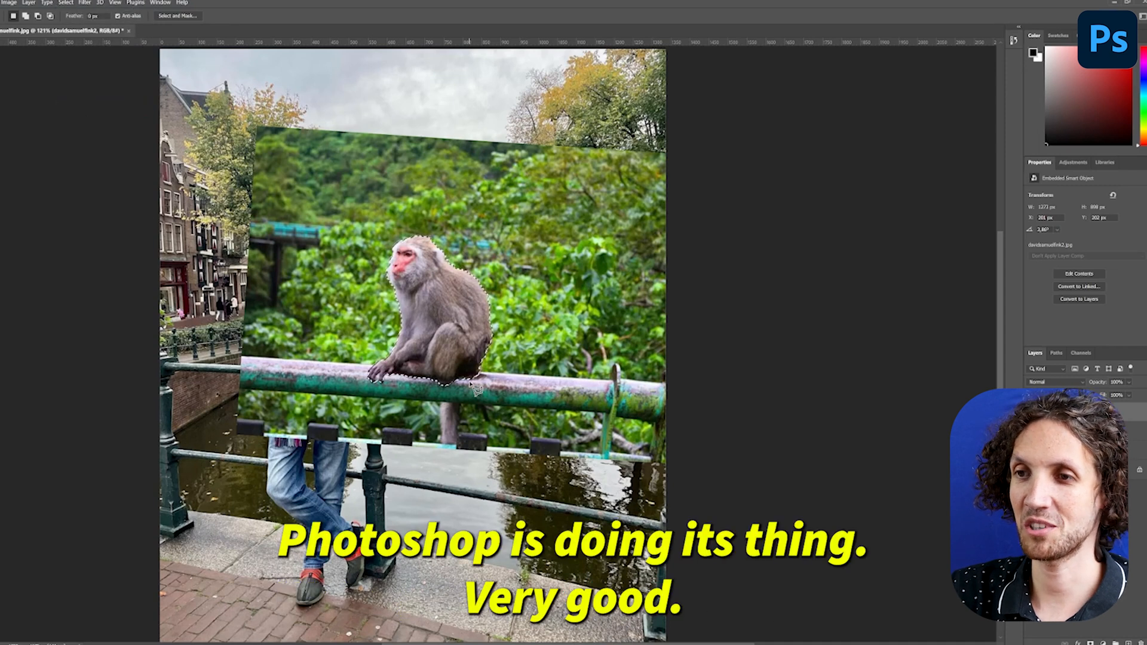
scroll(469, 380, "up", 1)
scroll(476, 390, "up", 8)
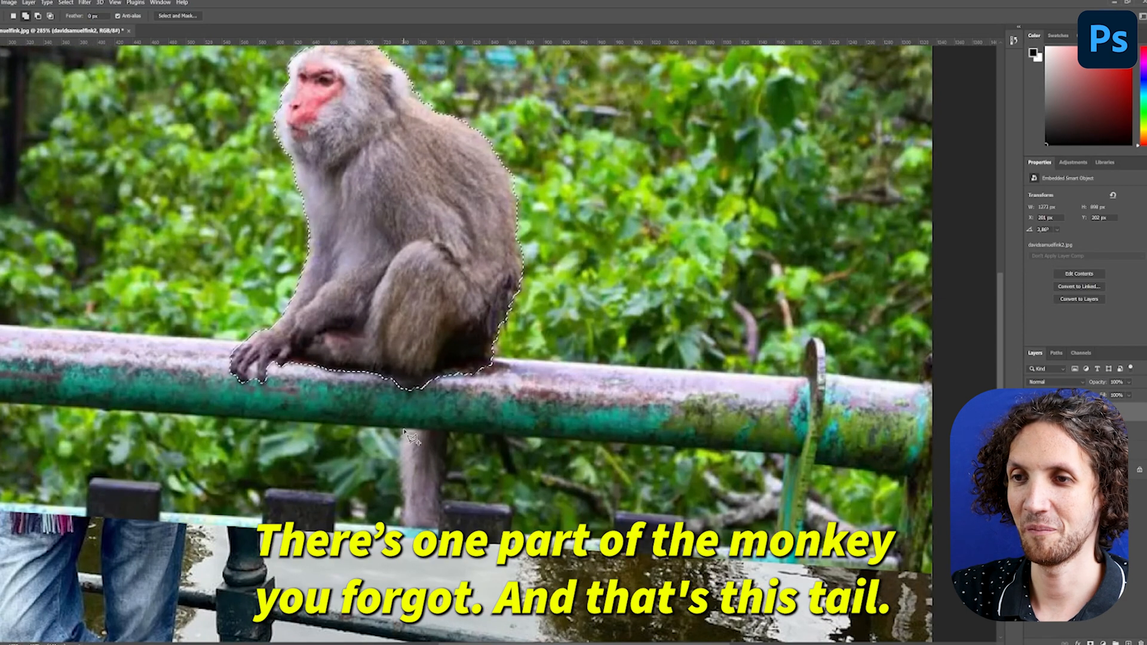
mouse_move(402, 471)
left_mouse_down()
mouse_move(404, 529)
mouse_move(447, 431)
left_mouse_up()
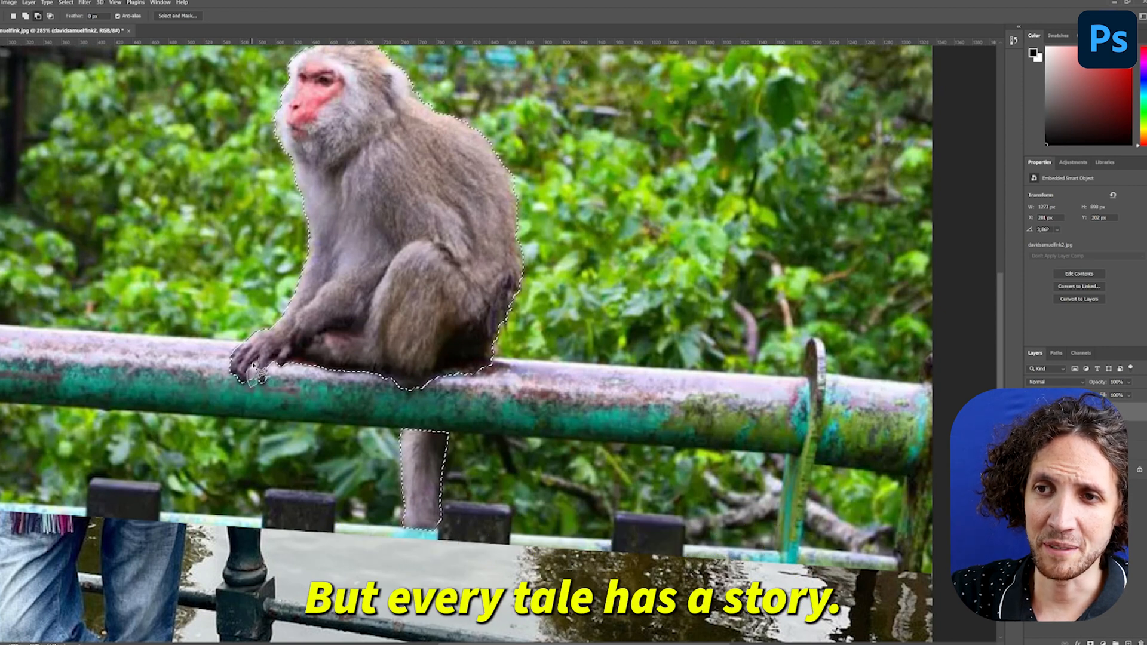
Step: Copy the selected monkey and tail in place onto a new layer, and delete the placed jungle photo layer
key("ctrl+0")
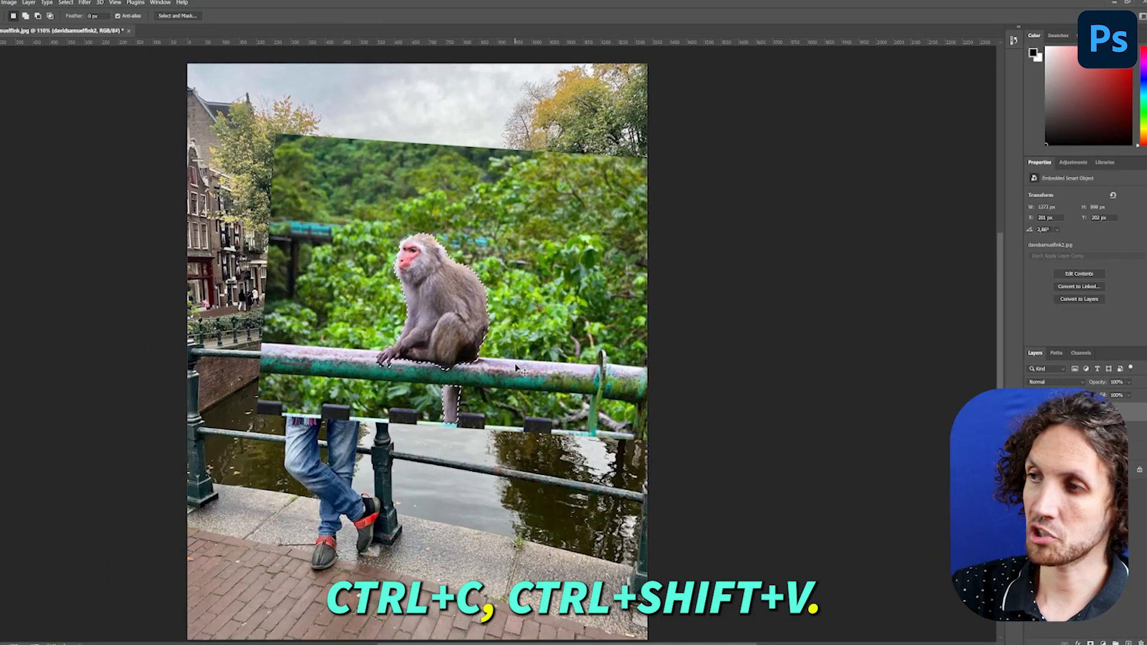
key("ctrl+c")
key("ctrl+shift+v")
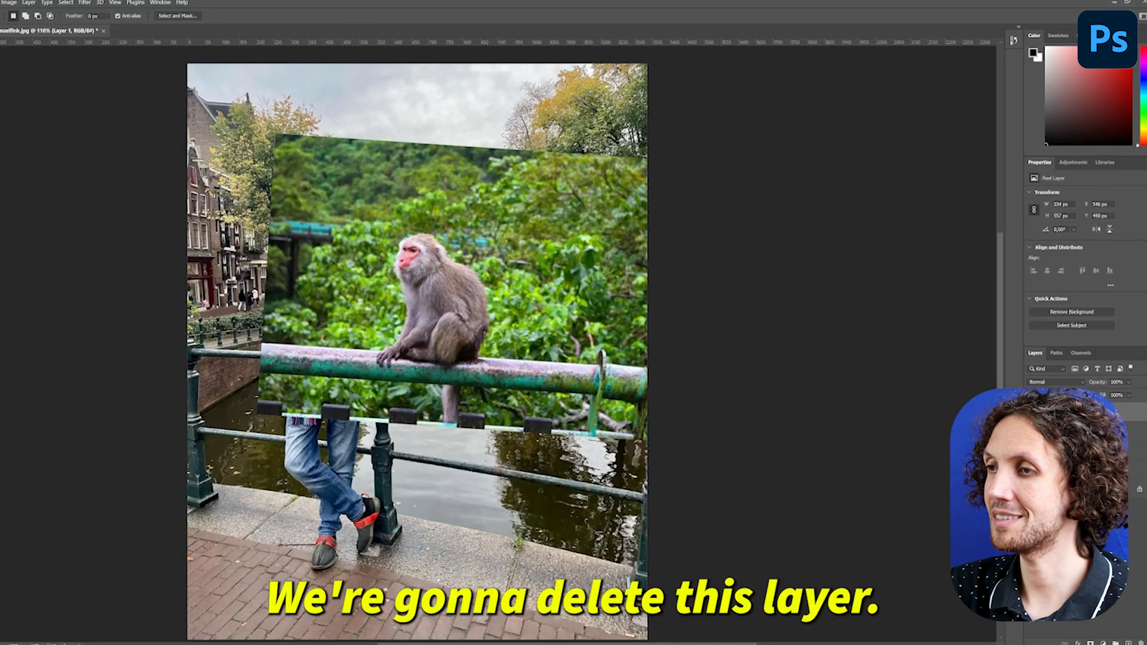
left_click(1075, 432)
key("Delete")
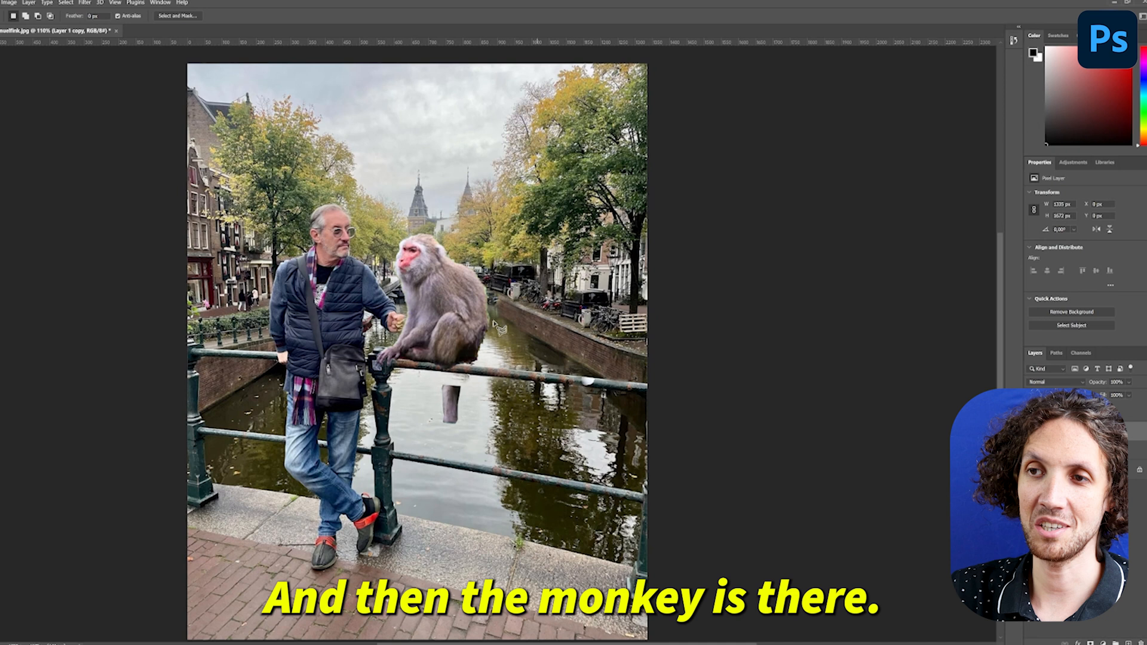
Step: Nudge the cut-out monkey to about X 519 px, Y 486 px so it sits on the bridge railing beside the man
scroll(434, 325, "up", 8)
left_click(1075, 412)
key("ctrl+shift+Left")
key("ctrl+shift+Up")
key("ctrl+shift+Down")
key("ctrl+shift+Left")
key("ctrl+shift+Left")
key("ctrl+shift+Right")
key("ctrl+Left")
key("ctrl+Left")
key("ctrl+Left")
key("ctrl+Left")
key("ctrl+Up")
key("ctrl+Up")
key("ctrl+Up")
key("ctrl+Up")
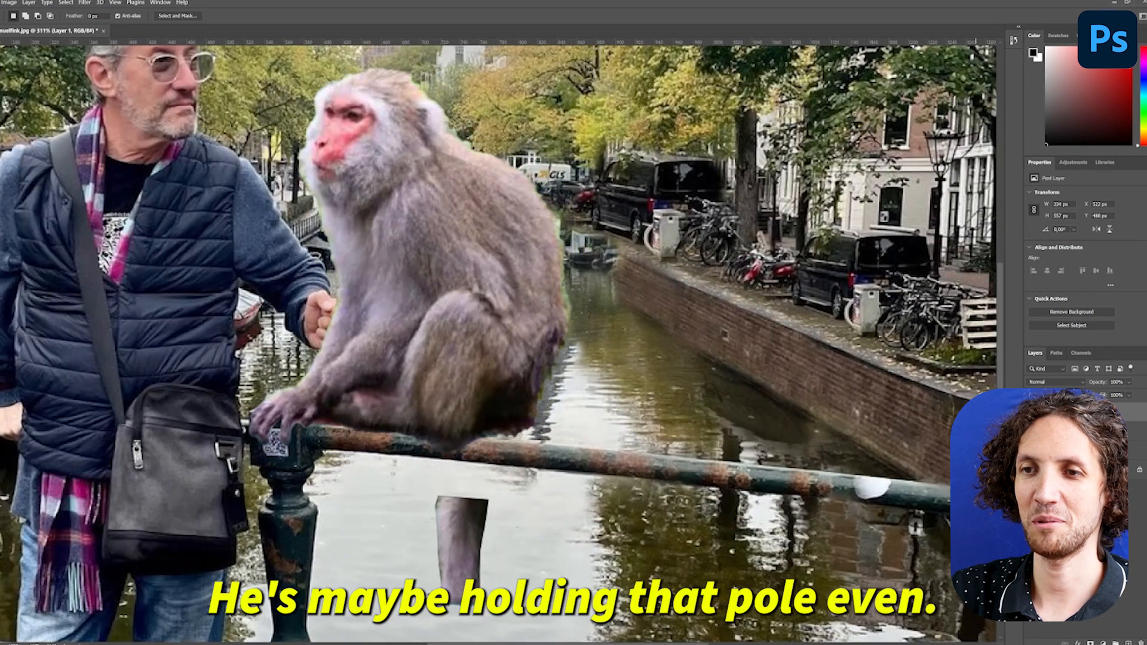
key("ctrl+Left")
key("ctrl+Left")
key("ctrl+Left")
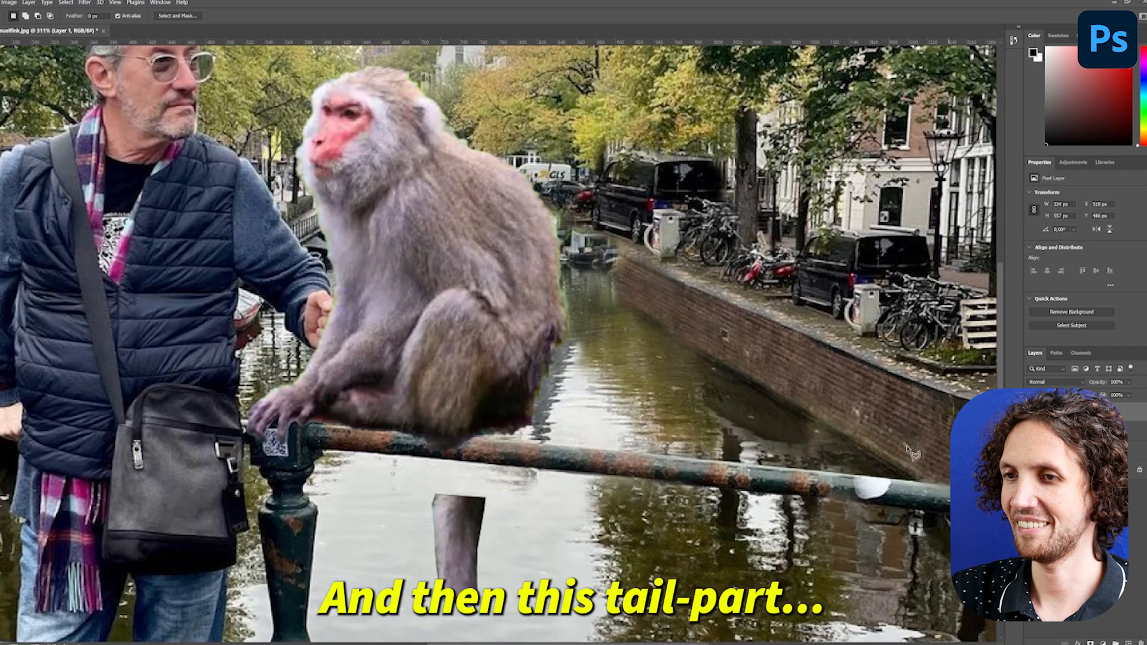
Step: Select the detached tail piece and move it up to just beneath the railing, then deselect it
left_click(418, 480)
left_click(409, 600)
double_click(550, 589)
key("ctrl+shift+Up")
key("ctrl+shift+Up")
key("ctrl+shift+Up")
key("ctrl+shift+Up")
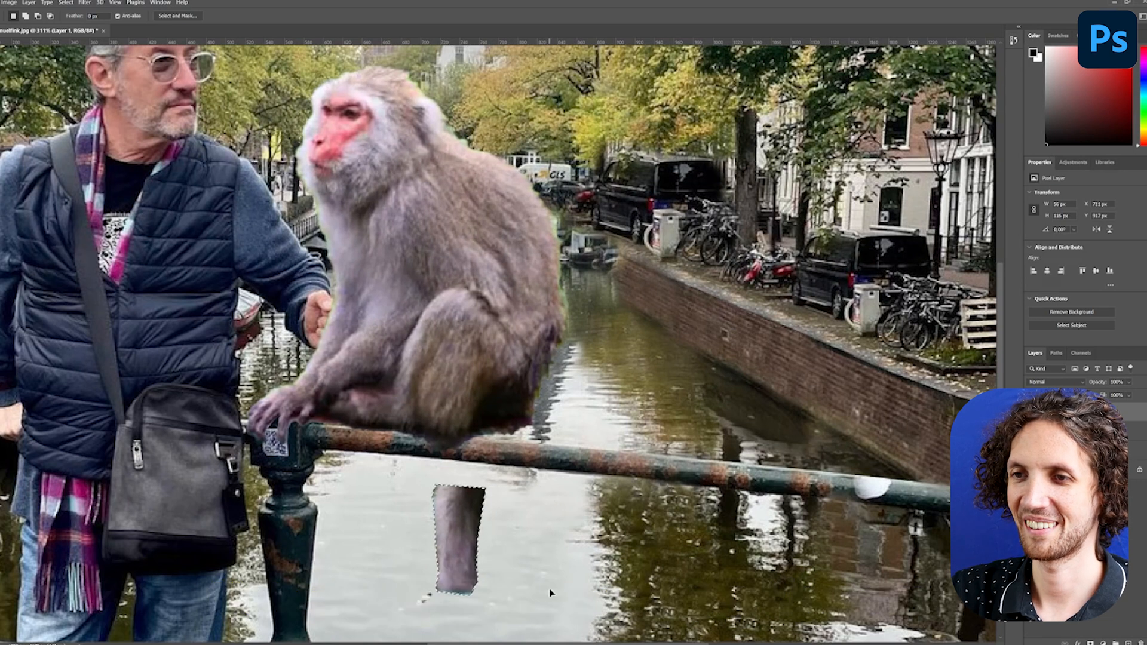
key("ctrl+Right")
key("ctrl+Right")
key("ctrl+Right")
key("ctrl+Right")
key("ctrl+Right")
key("ctrl+Right")
key("ctrl+Right")
key("ctrl+Down")
key("ctrl+Down")
key("ctrl+Down")
key("ctrl+Down")
key("ctrl+Down")
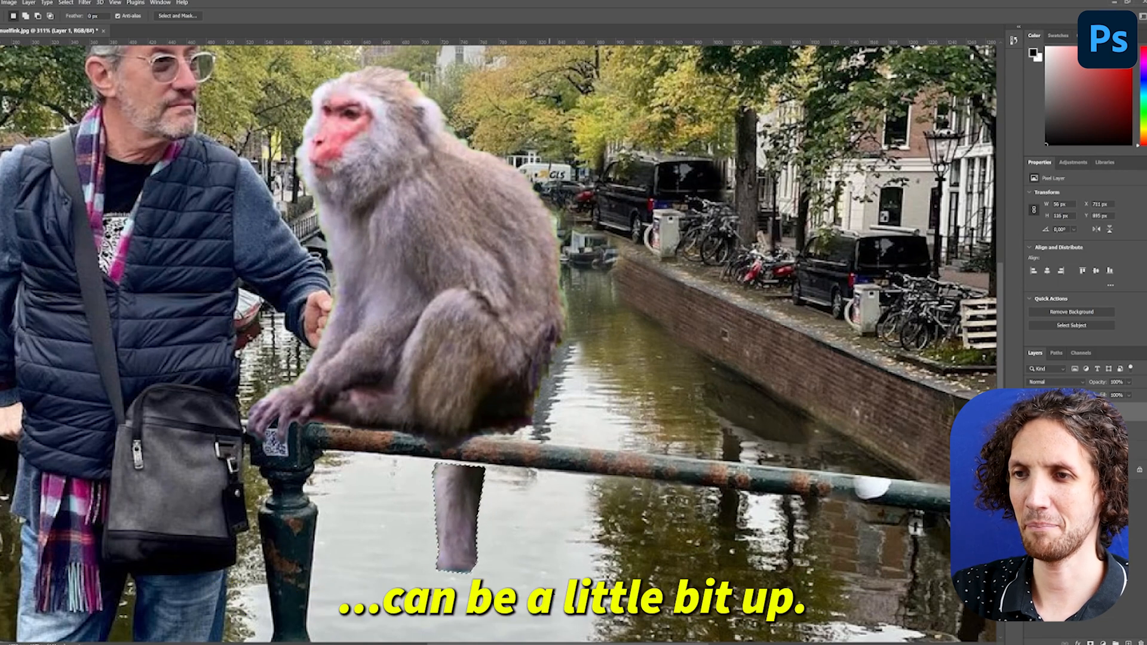
key("ctrl+d")
Step: Duplicate the monkey layer and make the original monkey layer active
scroll(502, 517, "down", 6)
scroll(518, 462, "up", 3)
scroll(520, 468, "up", 4)
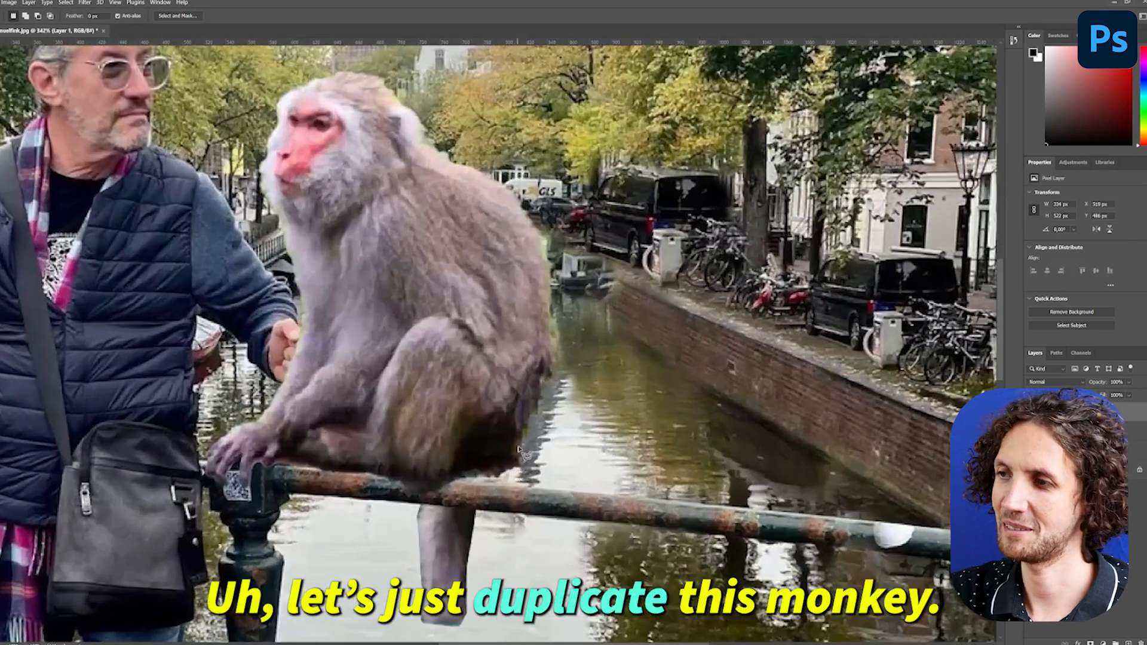
scroll(525, 457, "up", 1)
key("ctrl+j")
left_click(1070, 432)
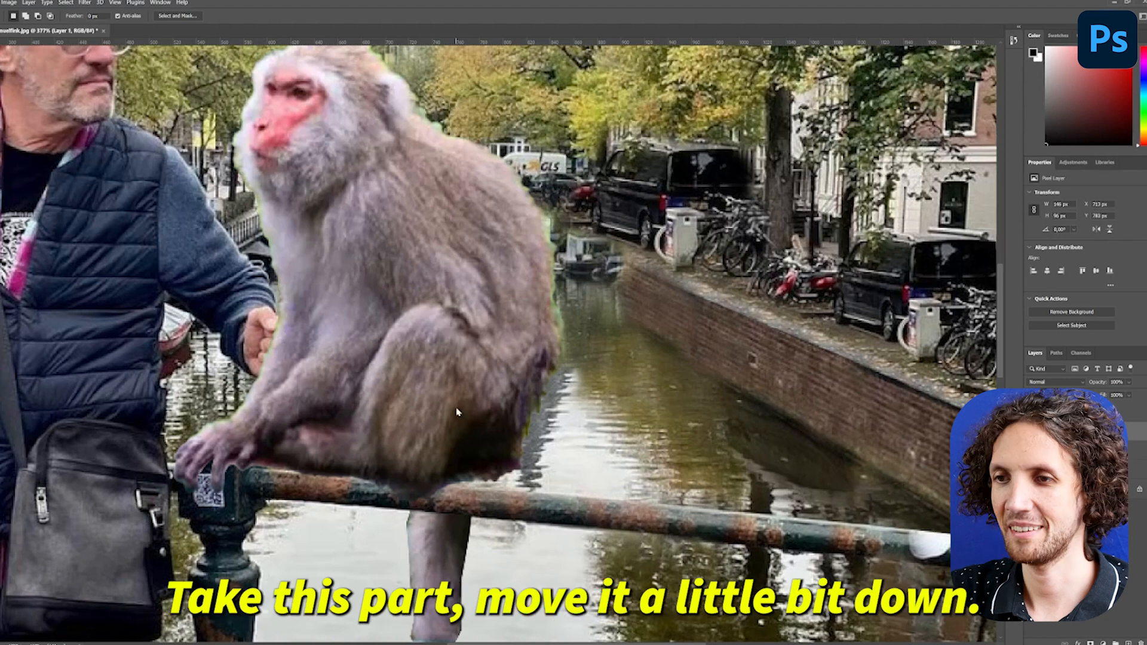
Step: Move the monkey's selected rear section slightly down and transform it to meet the railing
left_click(458, 410)
key("ctrl+shift+Down")
key("ctrl+t")
left_click_drag(533, 413, 525, 431)
left_click_drag(516, 436, 518, 438)
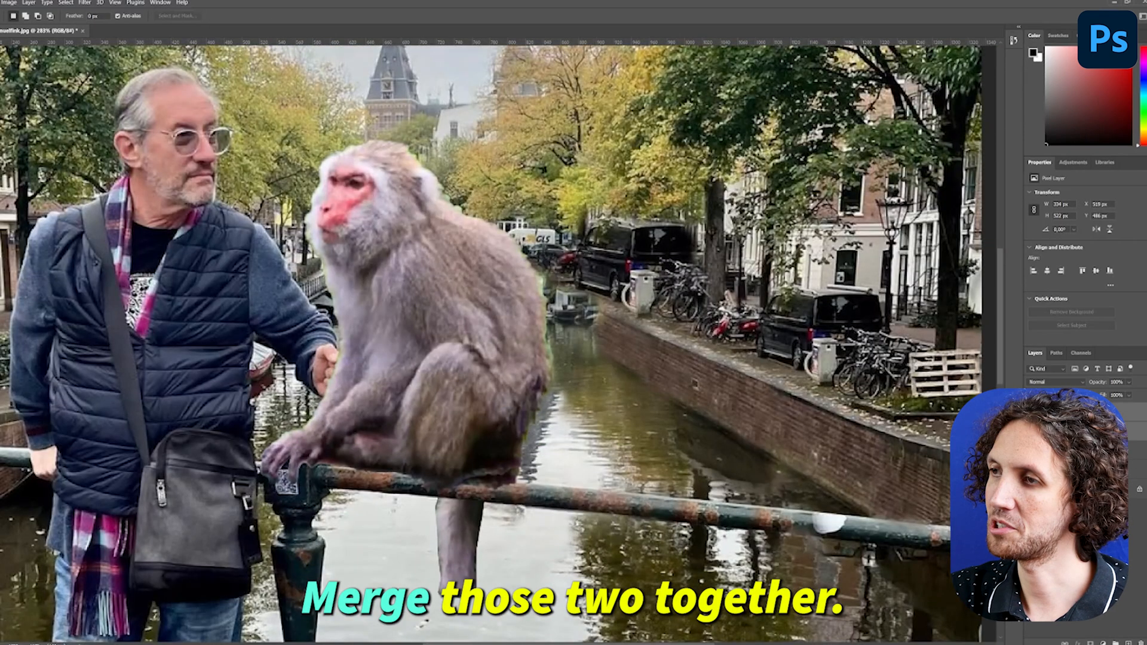
Step: Merge the two monkey layers and use the Clone Stamp to cover the buttocks with fur
right_click(1051, 418)
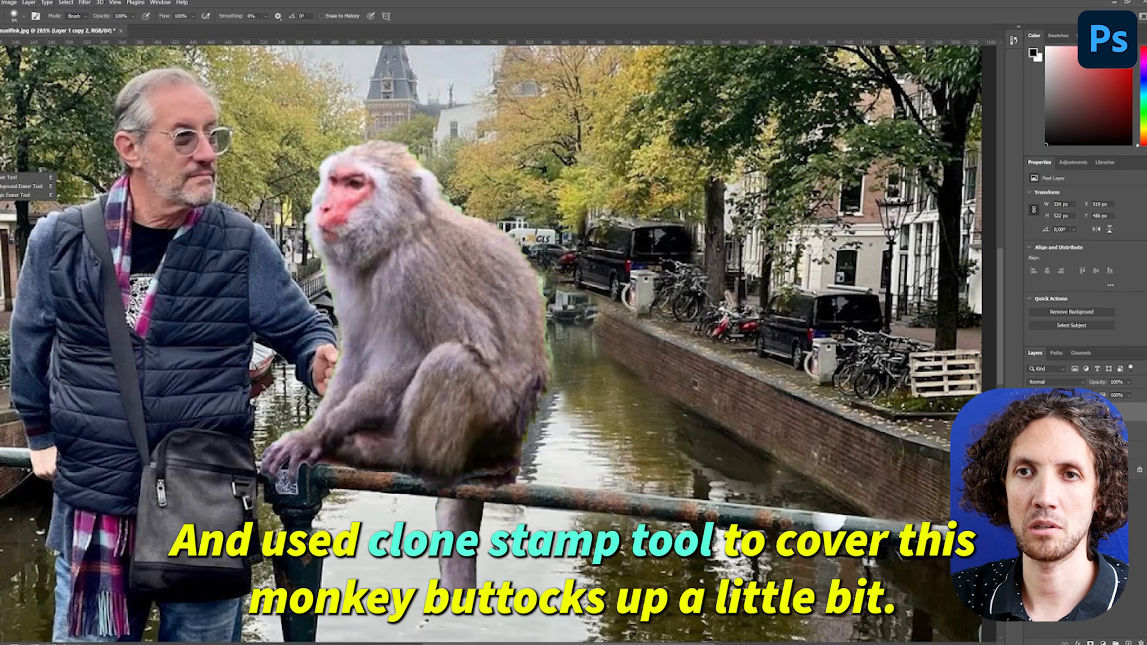
right_click(501, 388)
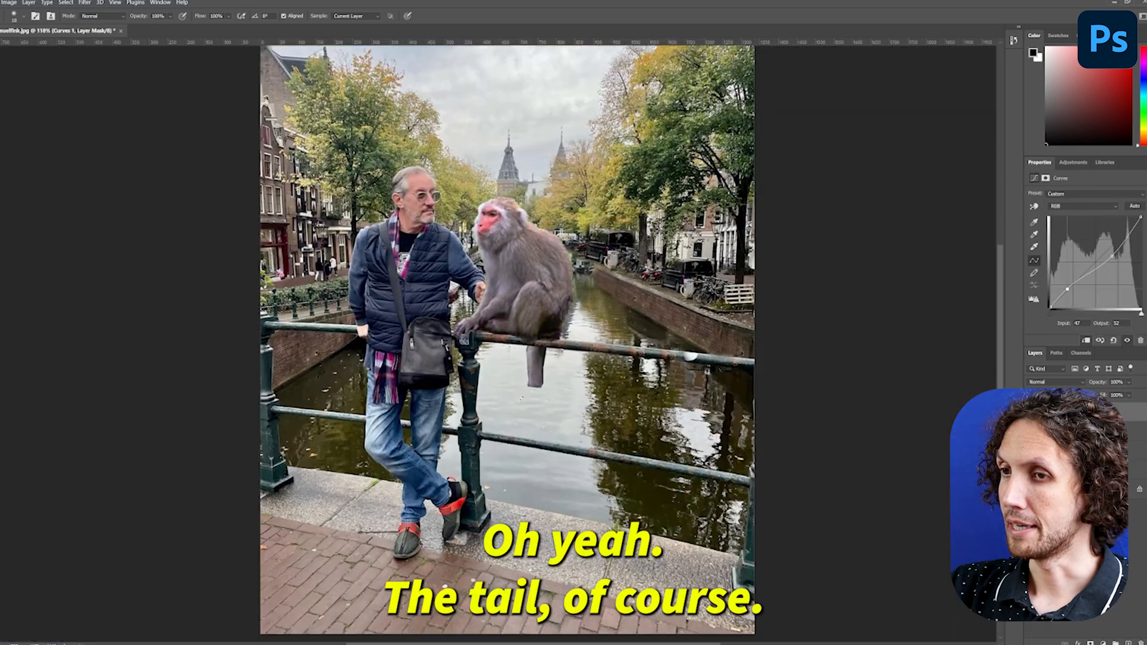
Step: Extend the monkey's tail on the monkey layer by cloning fur into a lasso-selected tapered tip below the blunt end, then deselect
left_click(1083, 432)
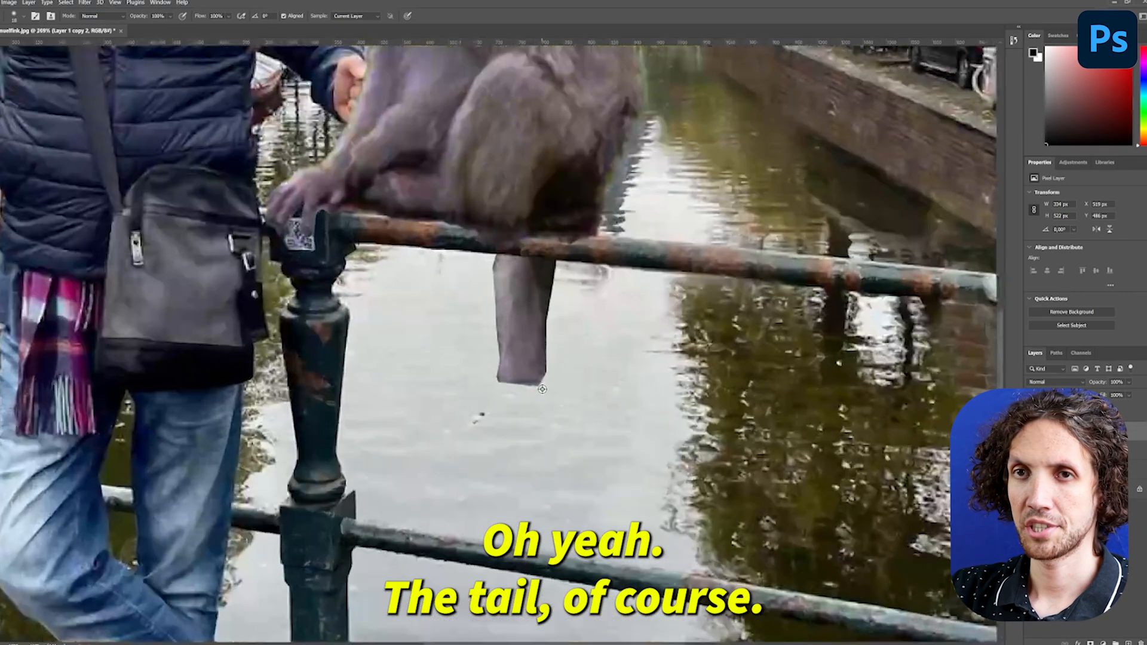
left_click_drag(543, 361, 515, 345)
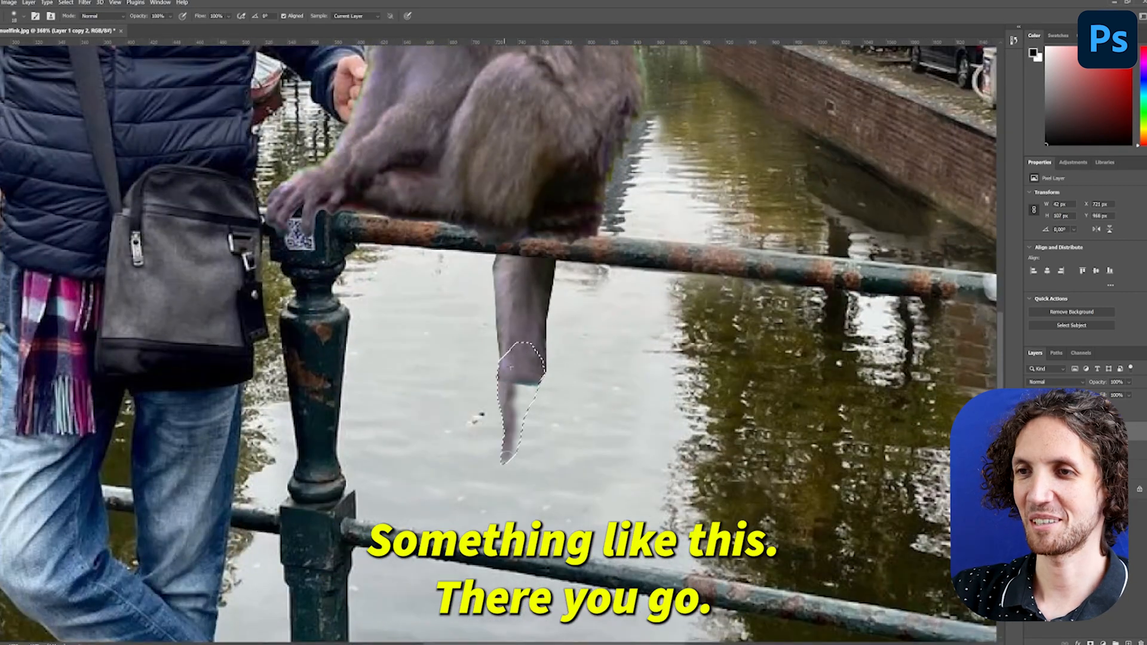
left_click_drag(507, 451, 522, 398)
left_click_drag(521, 397, 525, 400)
key("ctrl+d")
scroll(523, 406, "down", 12)
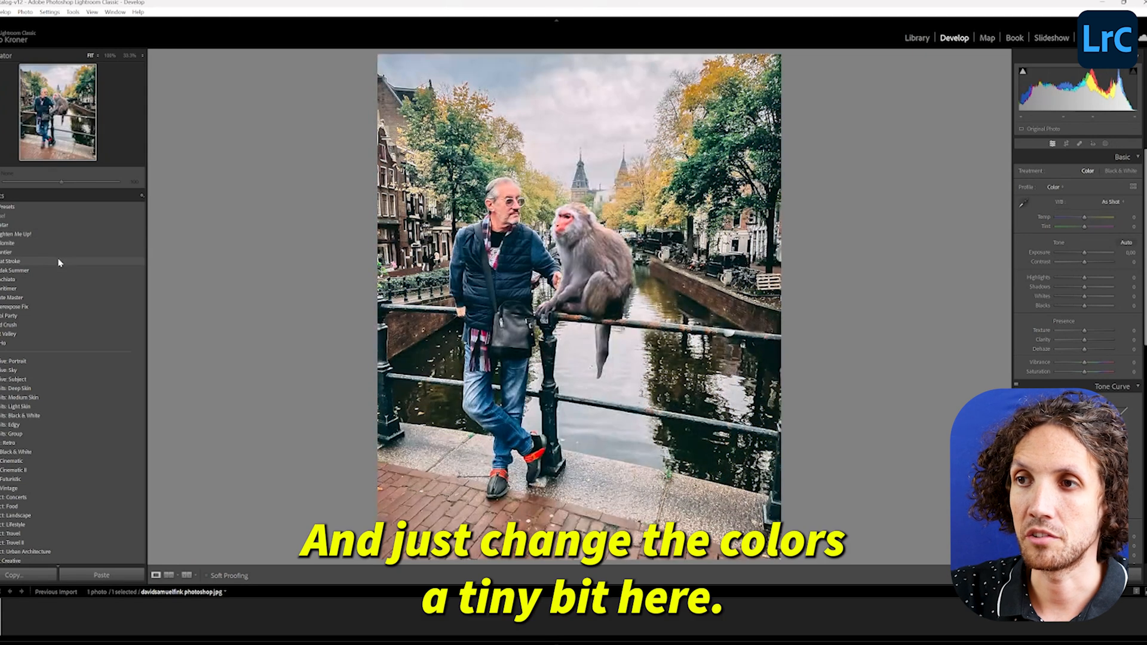
Step: In Lightroom Classic, apply the Heat Stroke preset to the composite photo and fine-tune its exposure
left_click(58, 262)
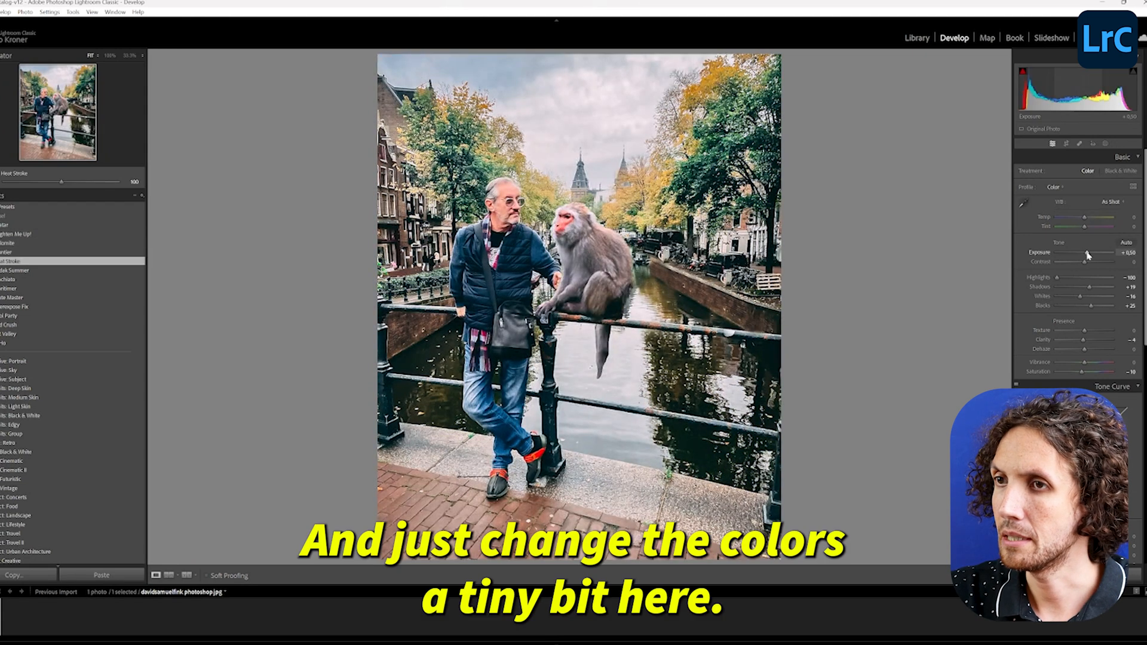
left_click_drag(1087, 252, 1088, 255)
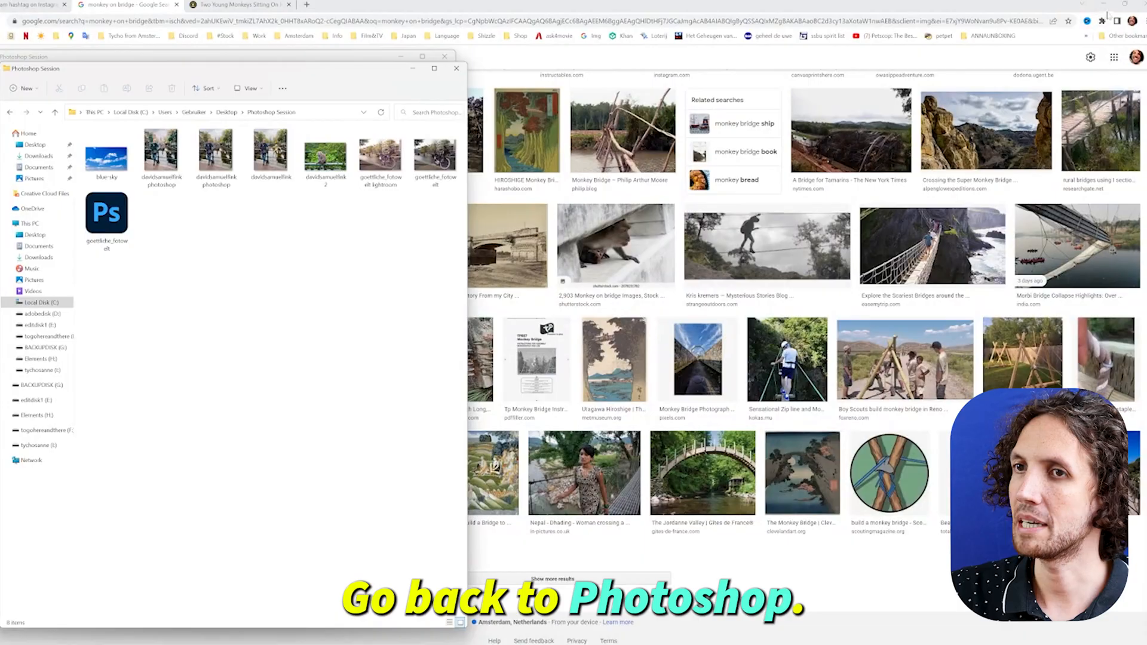
Step: Return to Photoshop and compare the color-graded composite with the original photo, examining the water reflections around the tail
left_click(1103, 5)
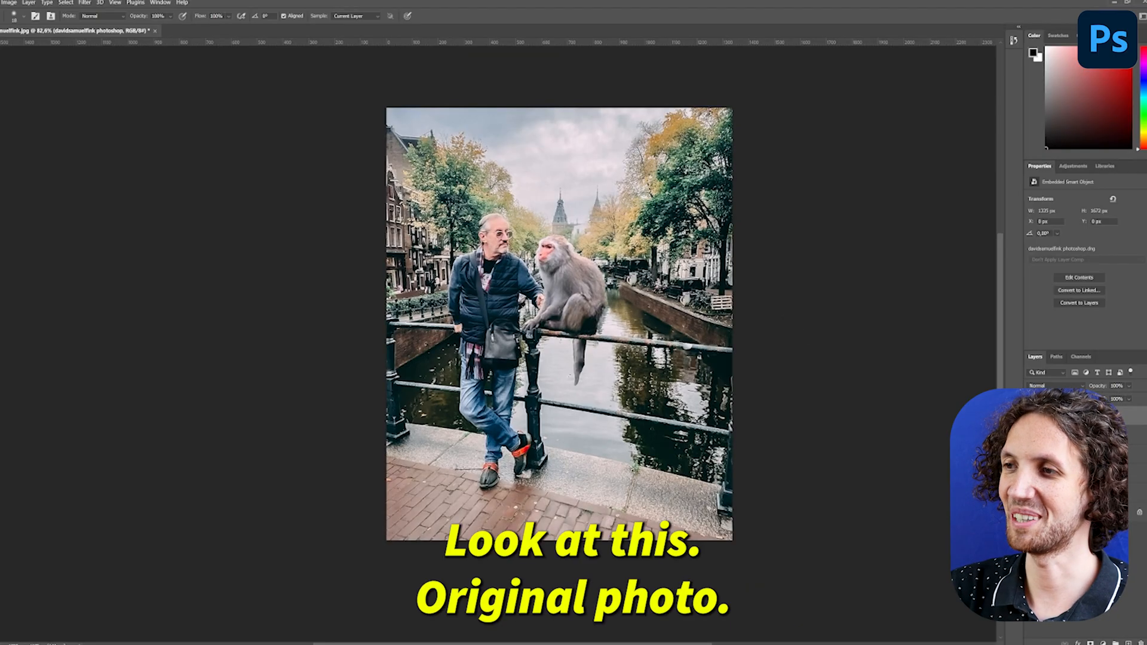
left_click(1032, 512, "alt")
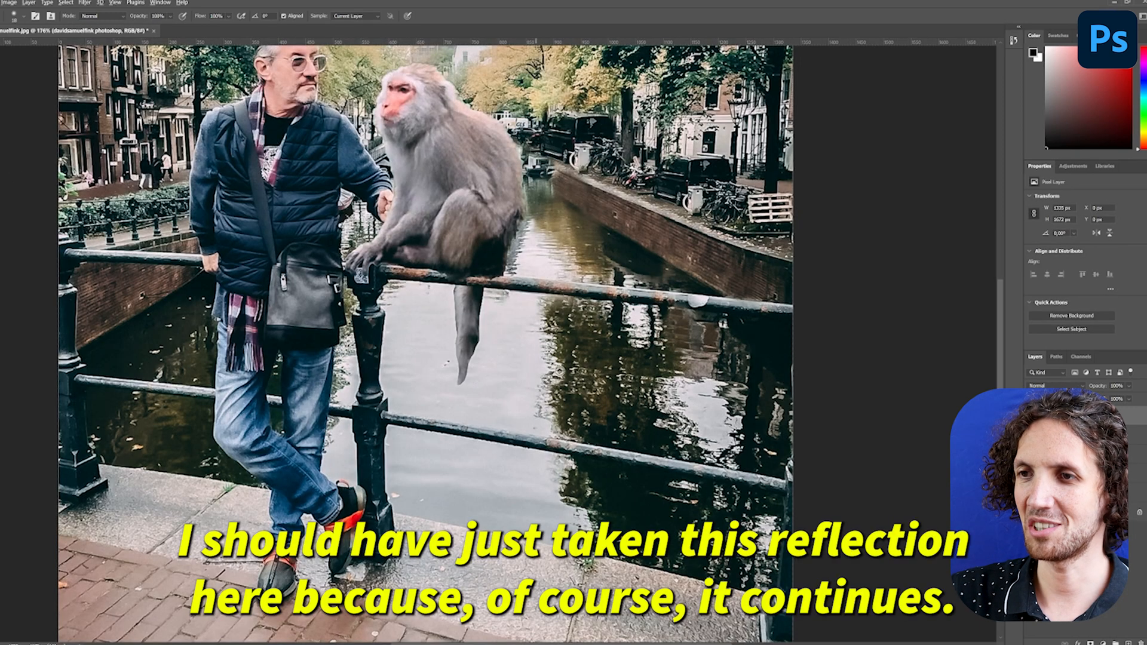
scroll(539, 258, "down", 2)
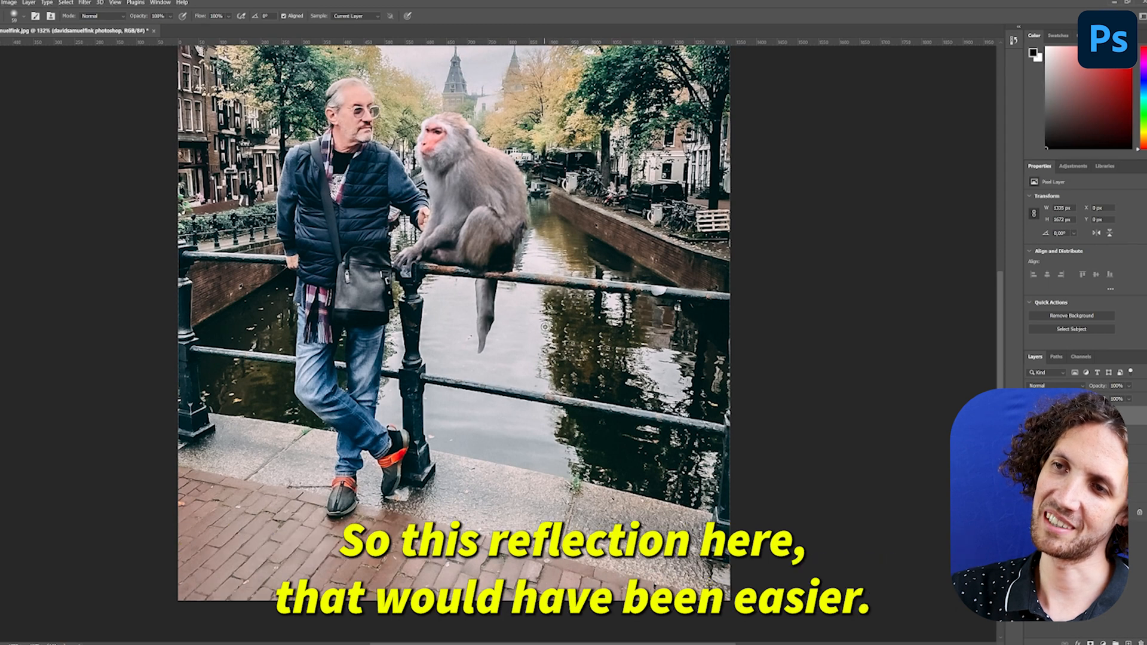
scroll(583, 326, "down", 1)
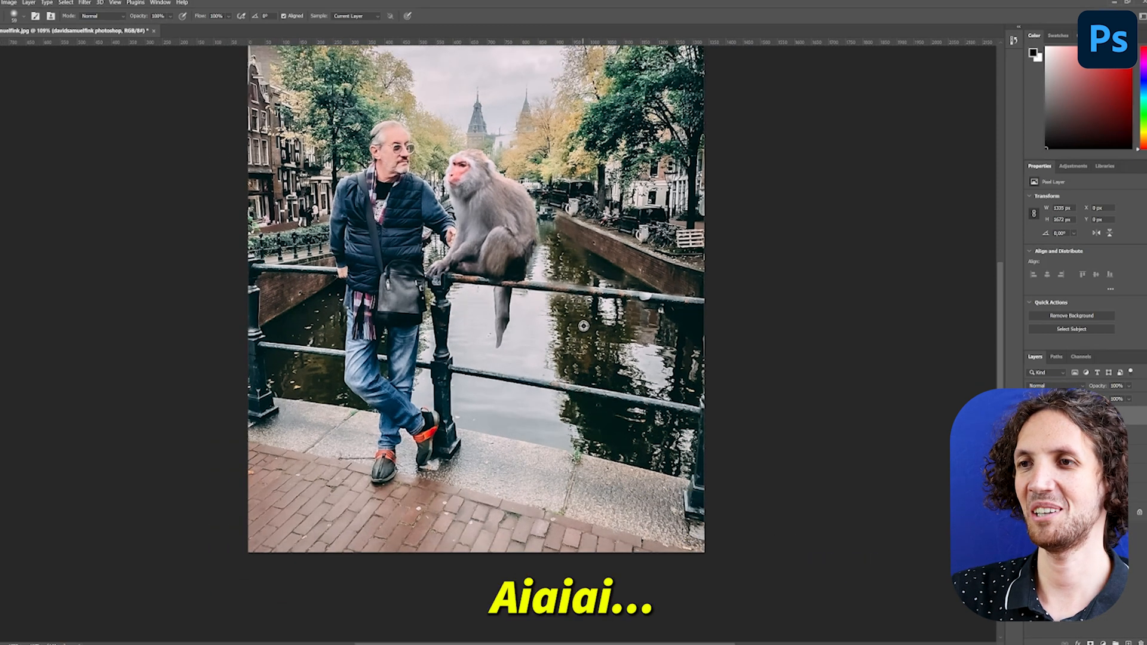
Step: Crop the image to a square of about 1200 px framing the man and the monkey for Instagram
scroll(592, 331, "up", 5)
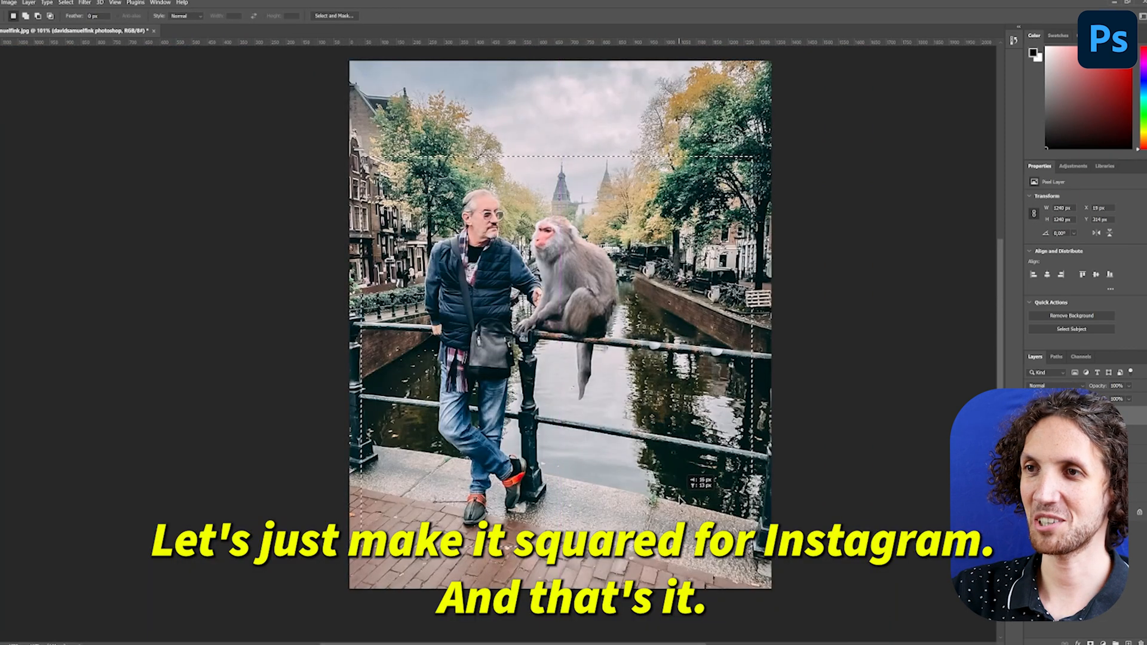
left_click_drag(680, 500, 676, 502)
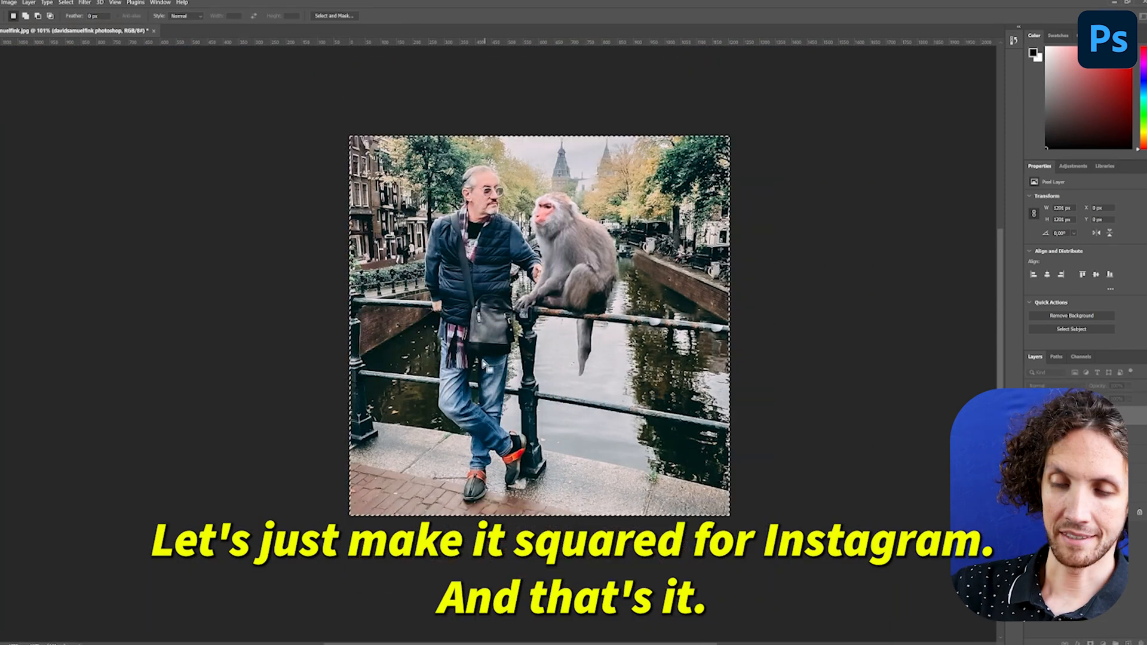